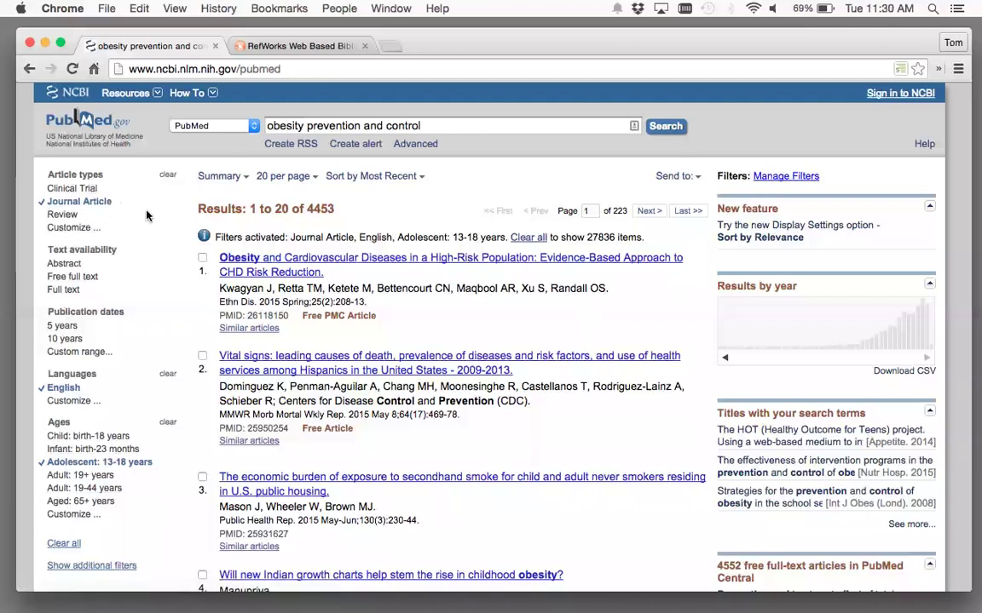
Step: Tick PubMed results 1, 2, 3 and 5 for export, briefly checking the RefWorks tab
scroll(147, 216, "down", 3)
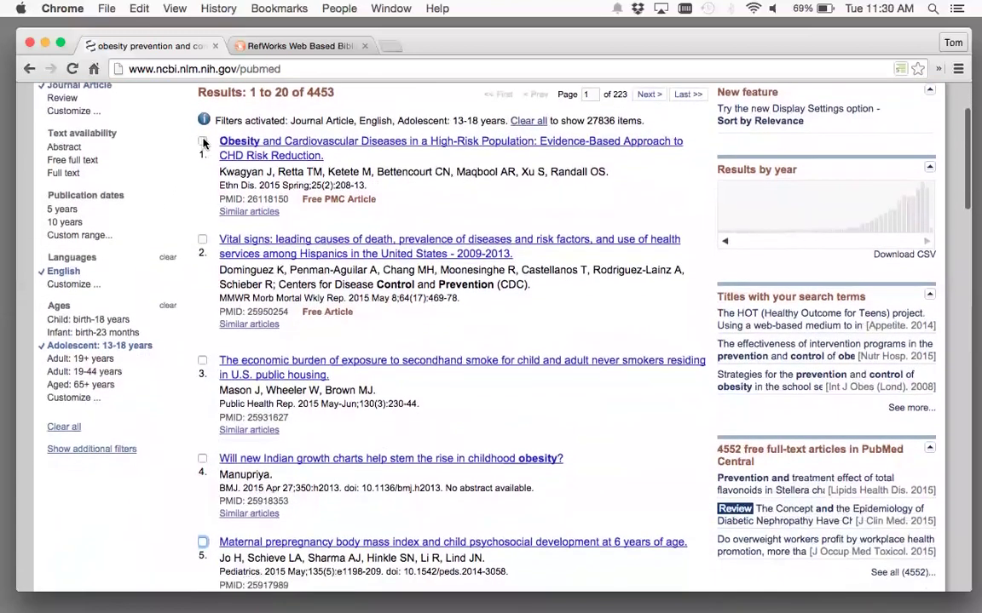
left_click(203, 142)
left_click(203, 240)
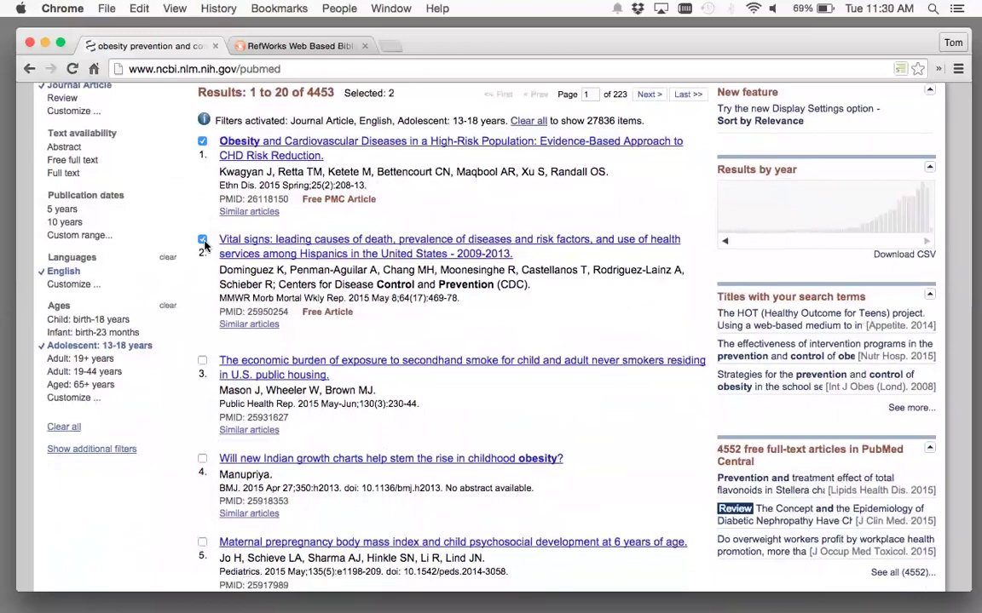
left_click(202, 361)
scroll(201, 546, "down", 2)
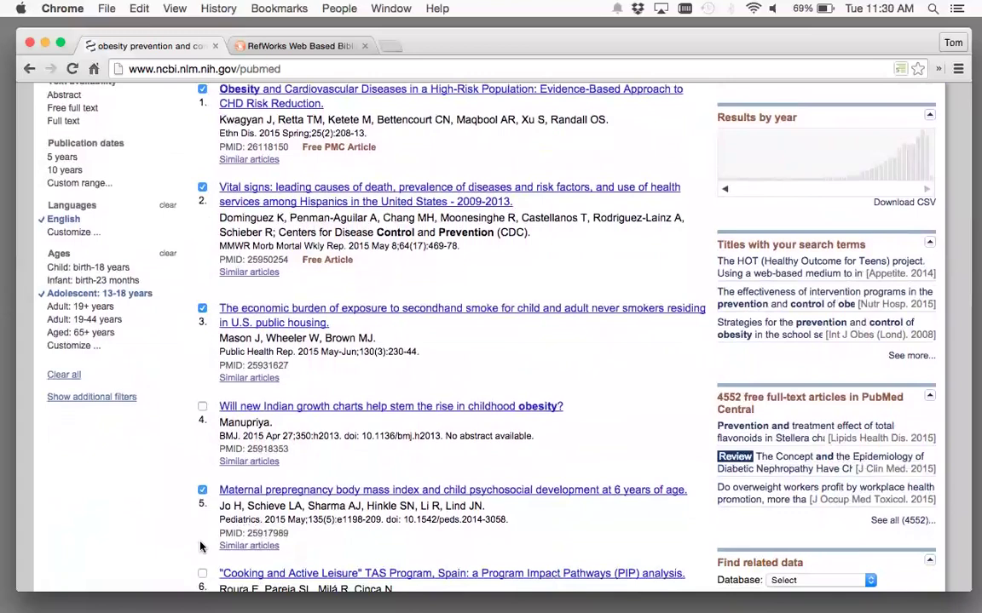
scroll(201, 546, "up", 5)
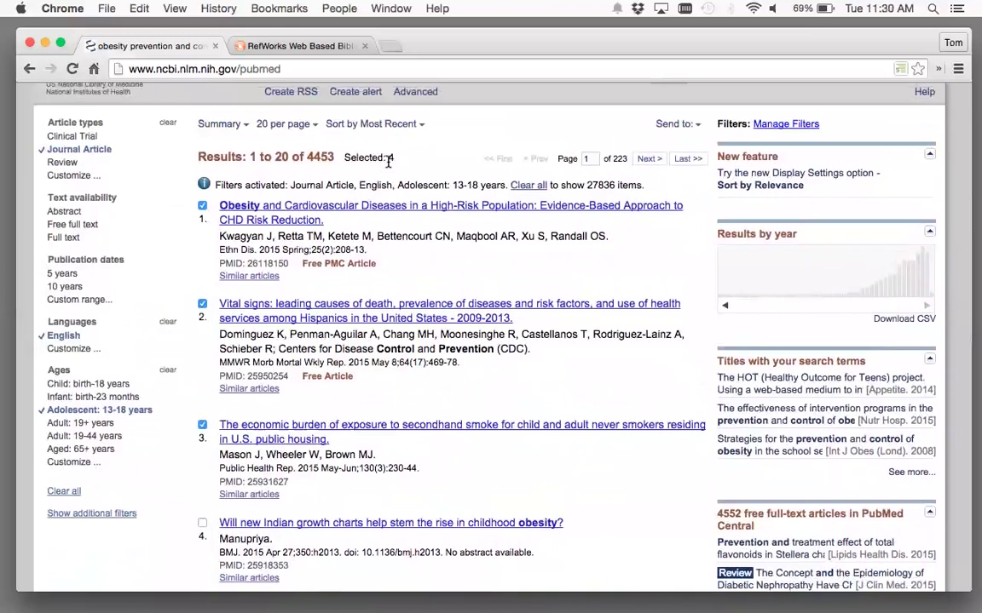
left_click(315, 48)
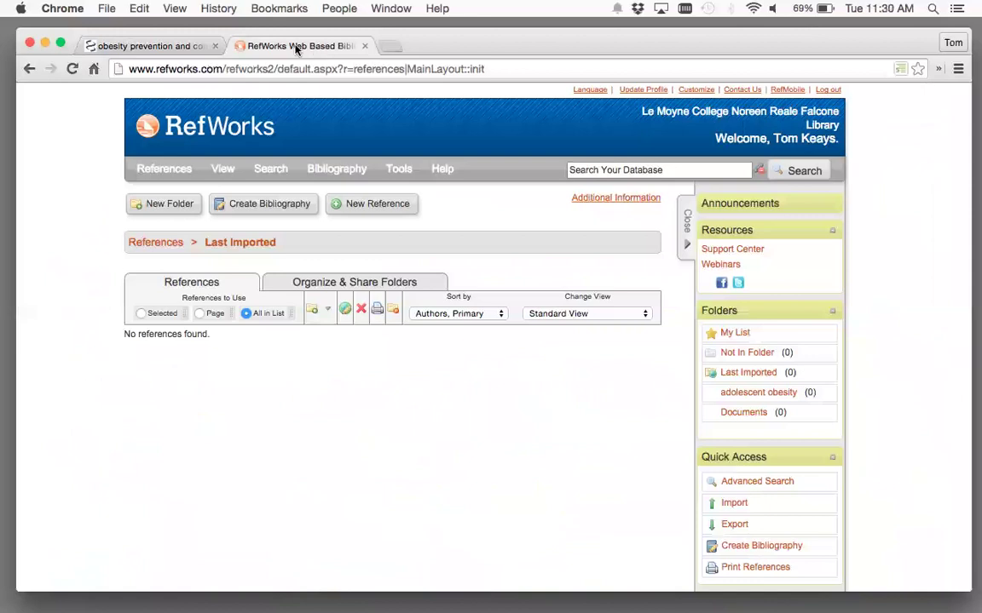
left_click(179, 44)
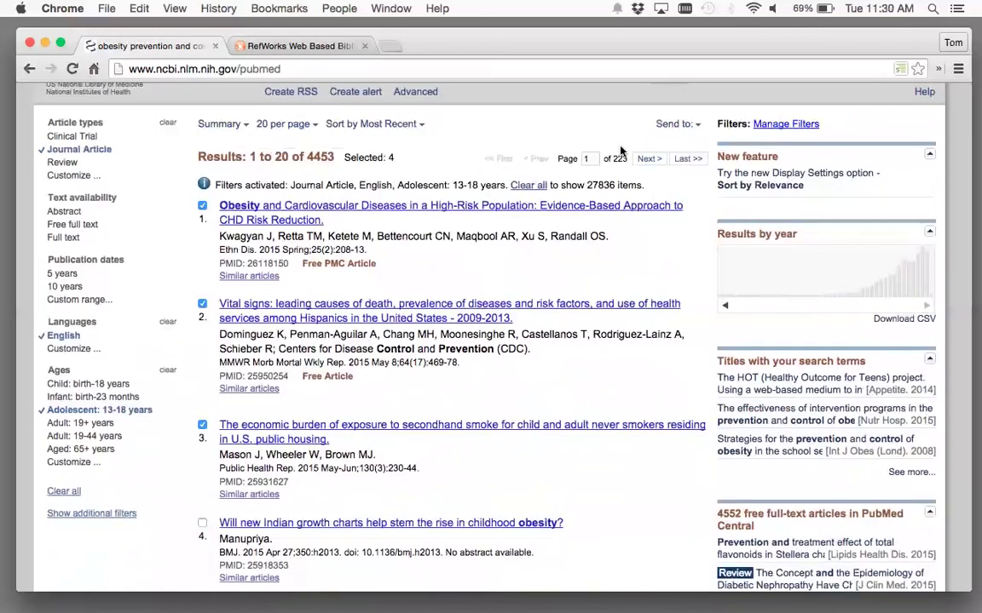
Step: Export the four selected results via Citation manager and save citations.nbib to the Desktop
left_click(695, 125)
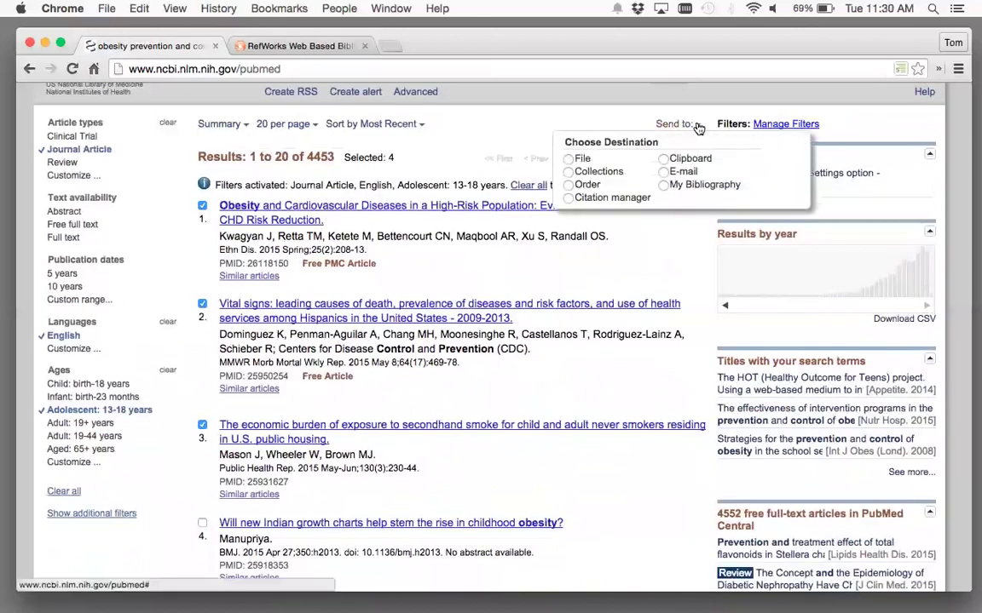
left_click(594, 200)
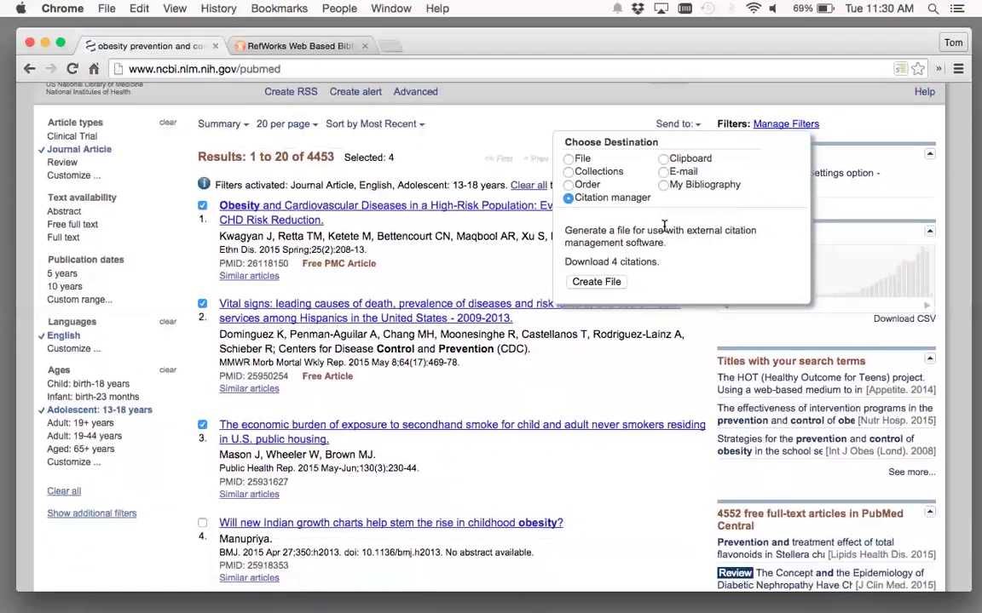
left_click(597, 283)
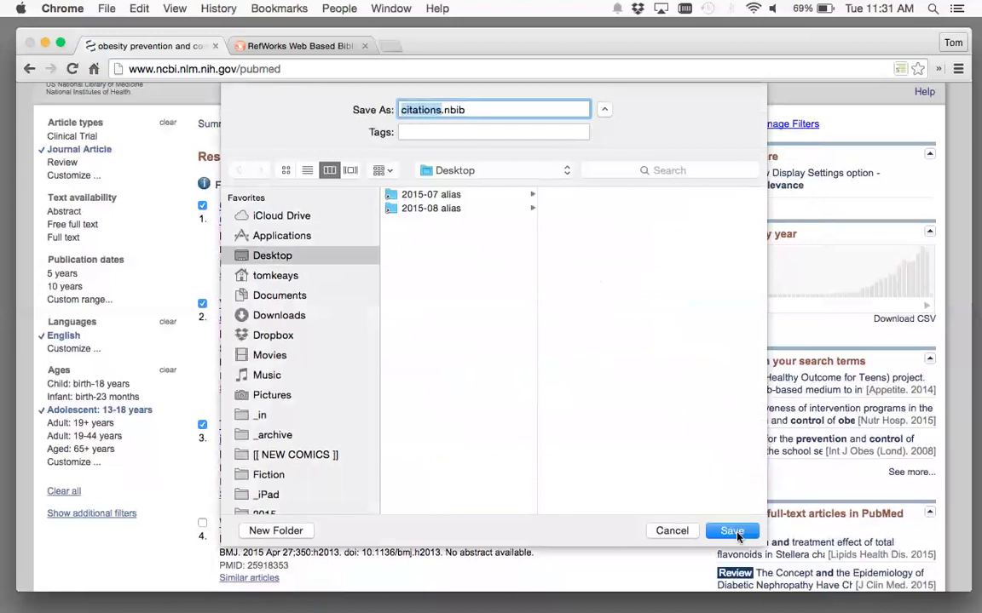
left_click(732, 531)
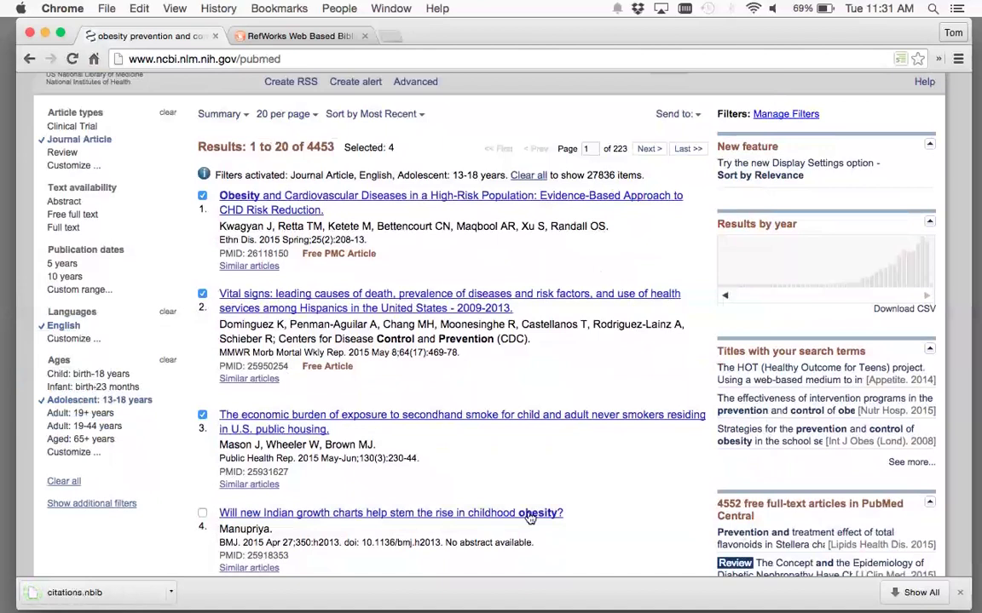
Step: Open citations.nbib in TextWrangler and move its window beside the PubMed results
left_click(87, 596)
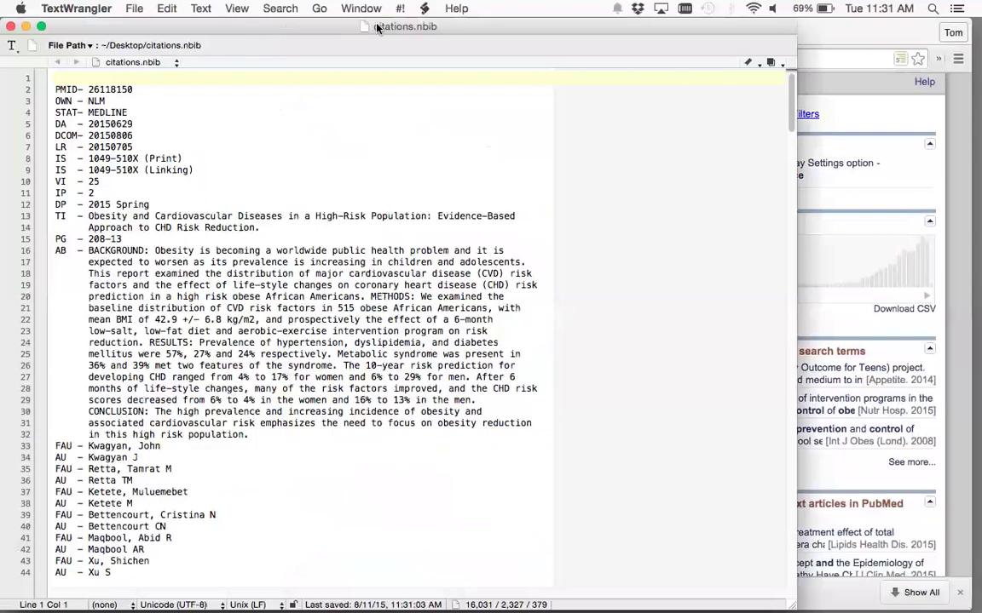
mouse_move(379, 28)
left_mouse_down()
mouse_move(407, 67)
mouse_move(724, 72)
mouse_move(732, 53)
left_mouse_up()
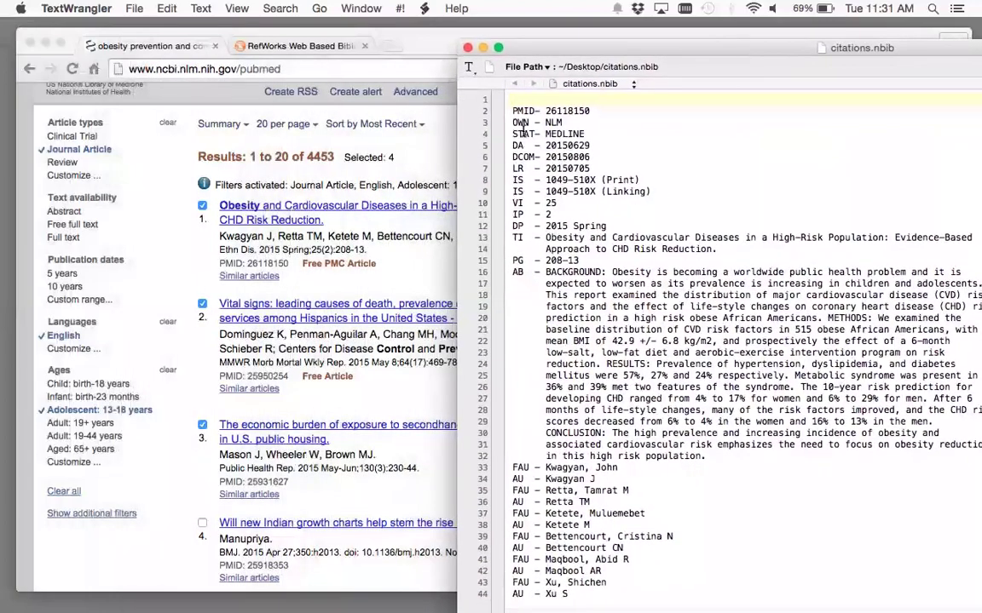
scroll(523, 127, "down", 3)
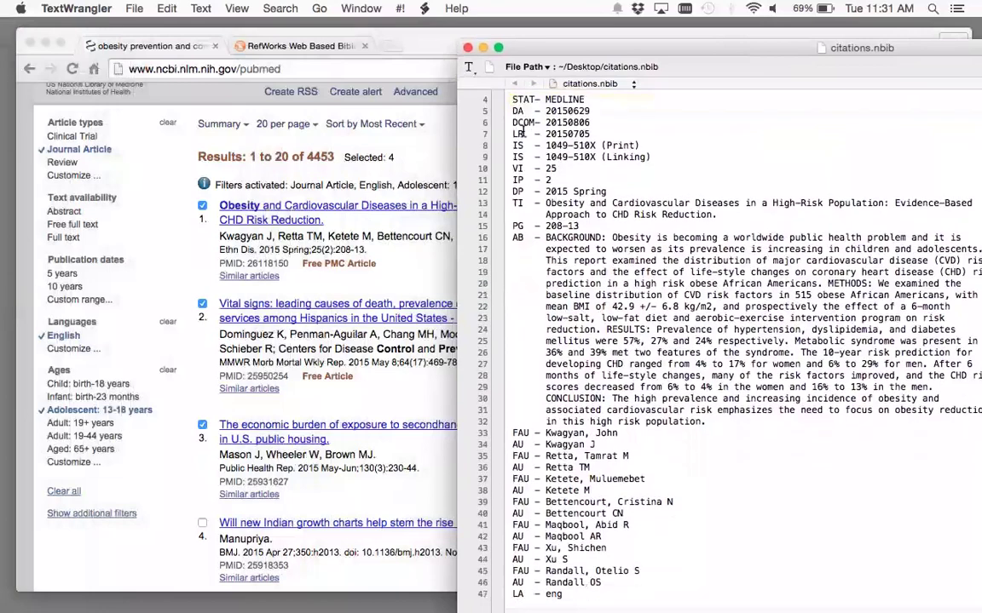
scroll(523, 134, "down", 3)
scroll(523, 134, "up", 4)
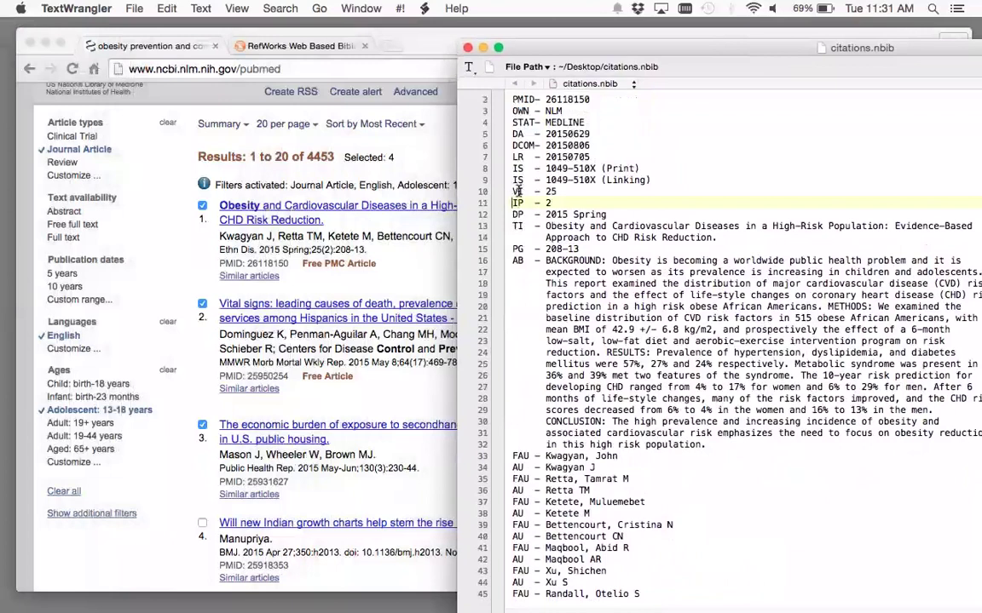
Step: Compare the first record's issue, publication date and title lines with the PubMed listing
left_click(315, 254)
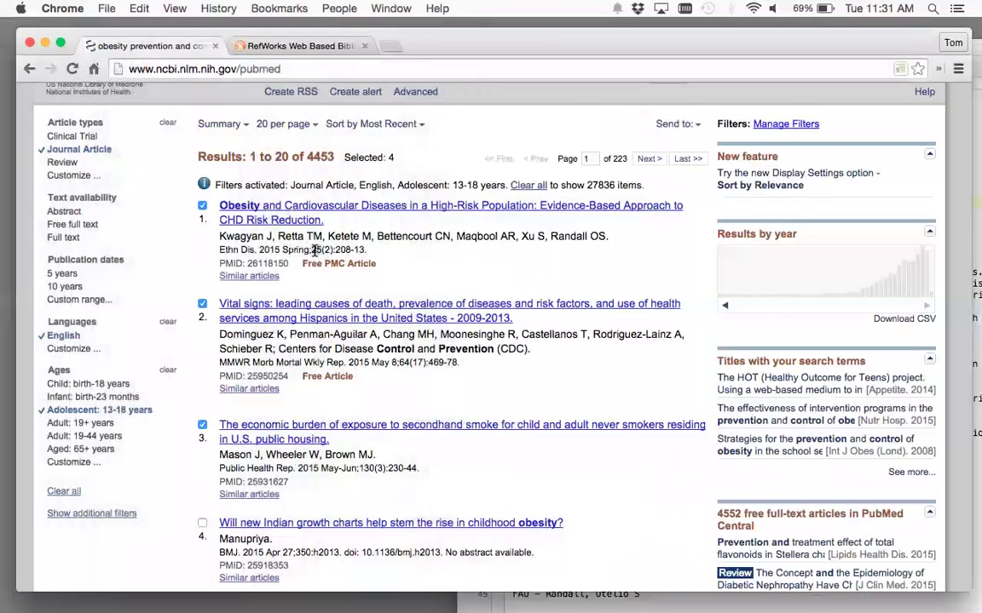
key("super+Tab")
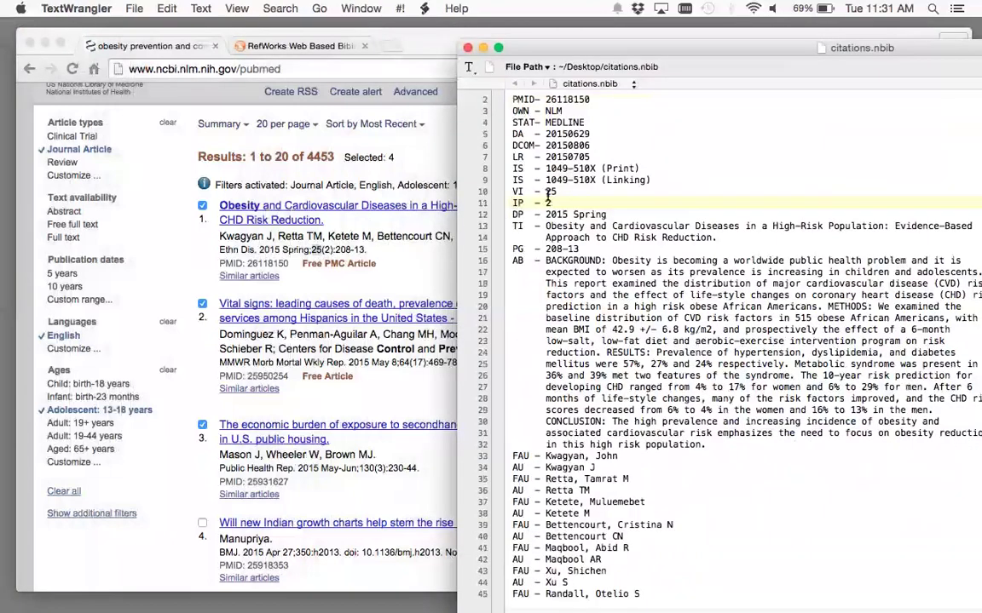
left_click(550, 205)
key("Down")
left_click(543, 226)
Step: Scroll citations.nbib down to the second record's CN corporate author line, then go back to RefWorks
scroll(543, 290, "down", 2)
scroll(589, 320, "down", 4)
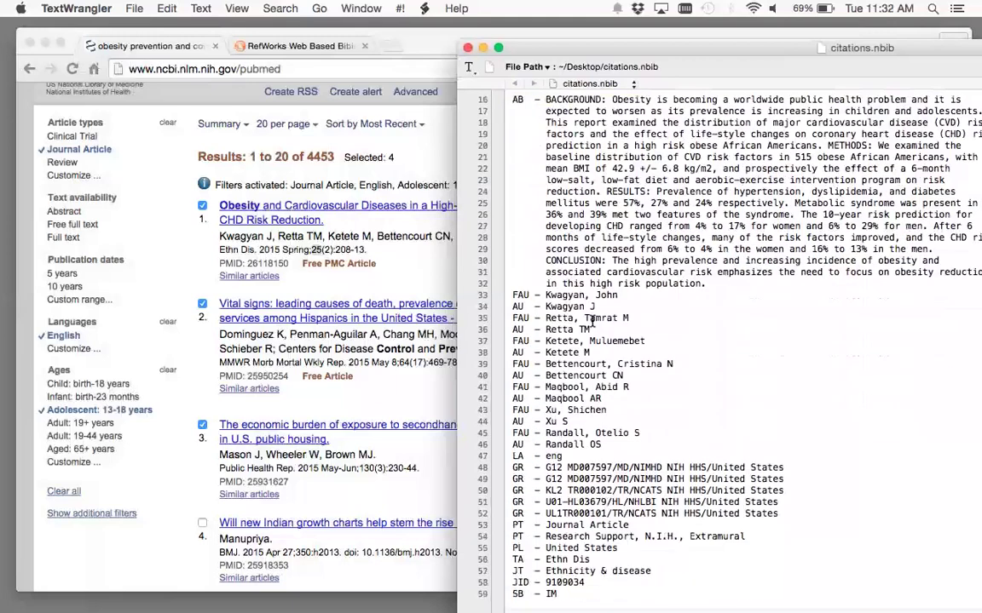
scroll(570, 329, "down", 3)
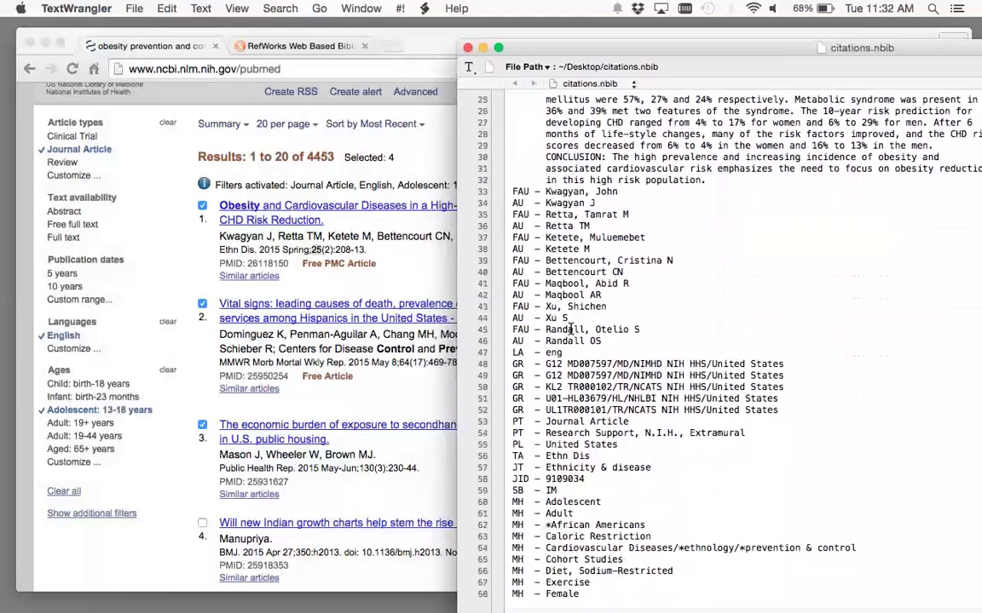
scroll(596, 331, "down", 5)
scroll(649, 334, "down", 2)
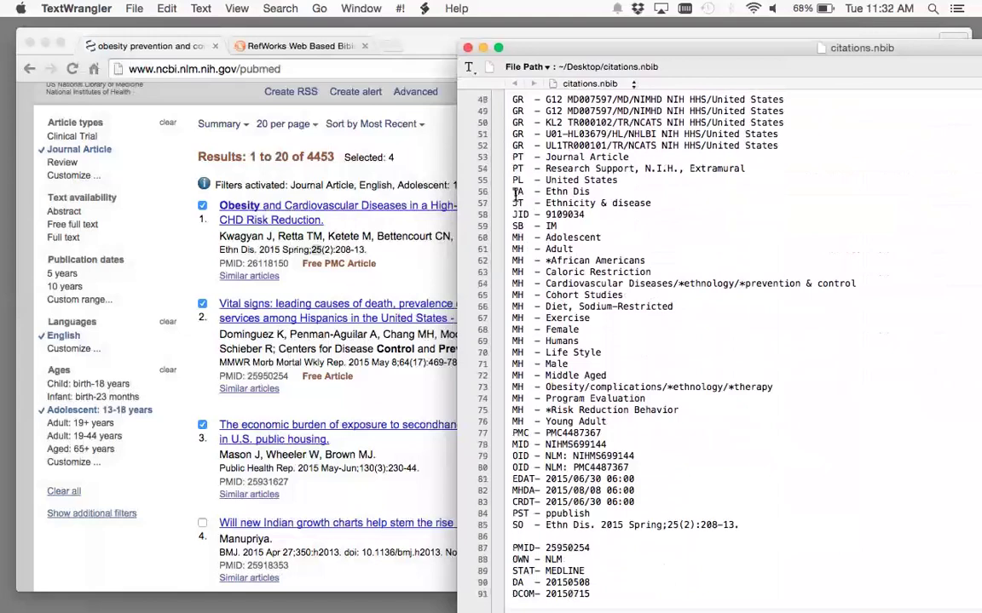
scroll(524, 187, "down", 1)
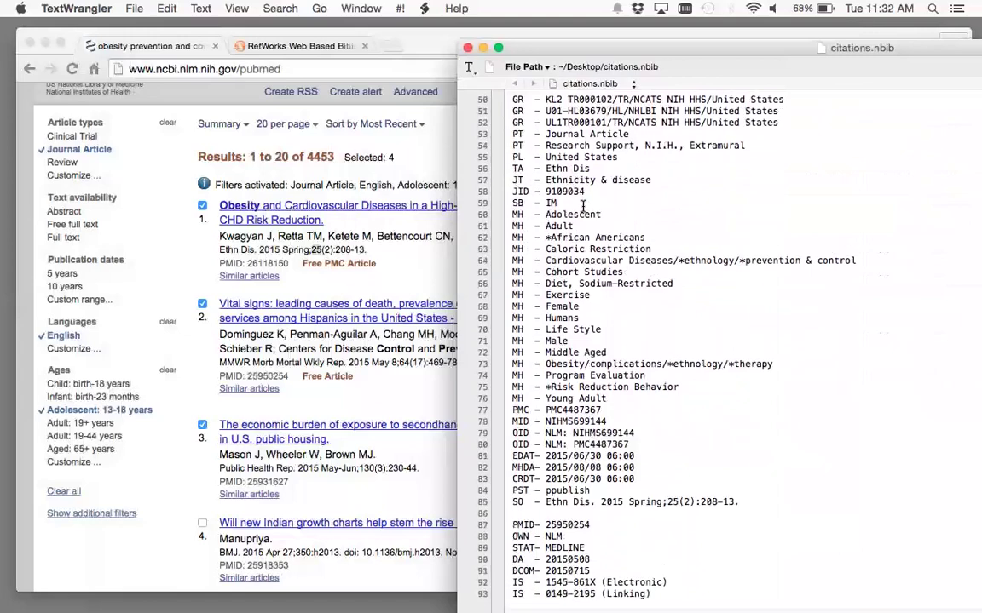
scroll(524, 188, "down", 3)
scroll(538, 153, "down", 4)
scroll(603, 162, "down", 2)
scroll(610, 99, "down", 4)
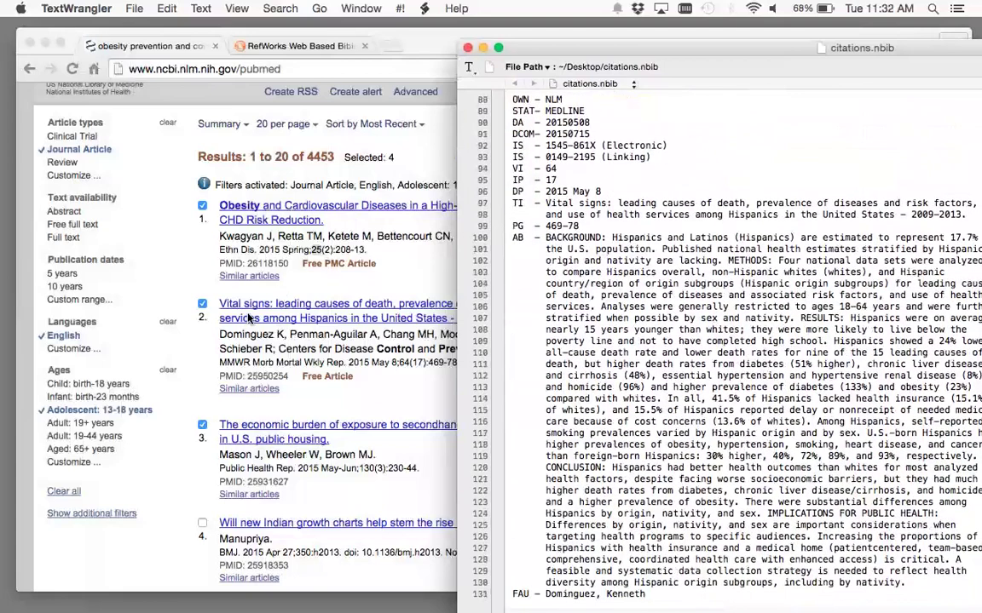
scroll(615, 247, "down", 3)
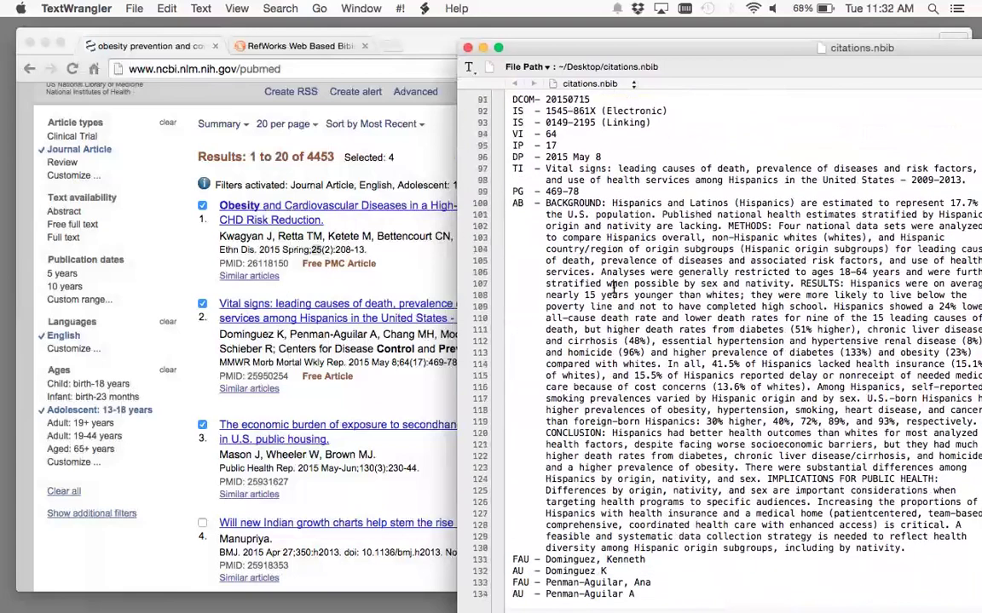
scroll(614, 281, "down", 2)
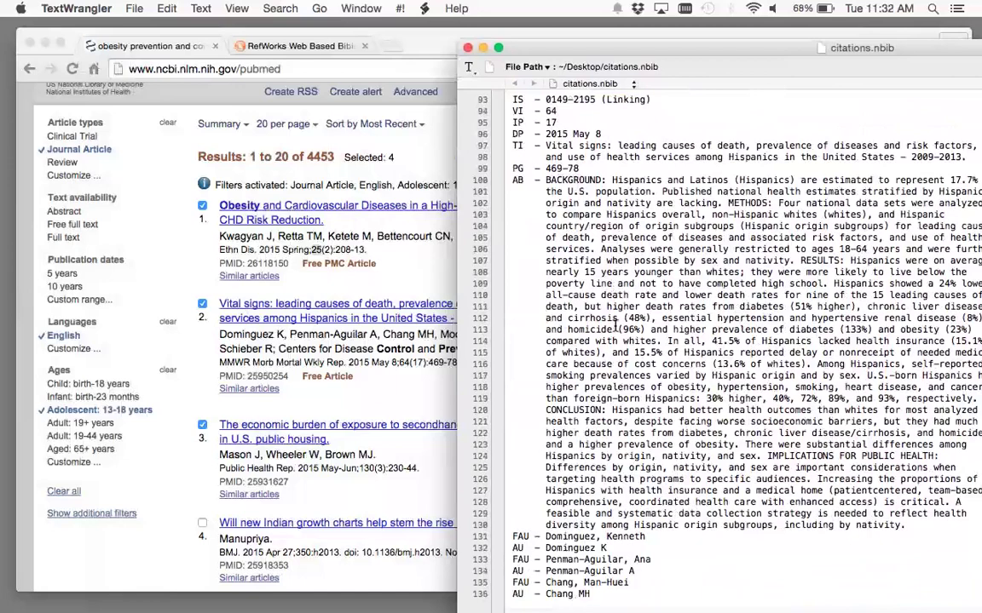
scroll(616, 326, "down", 5)
scroll(615, 326, "down", 1)
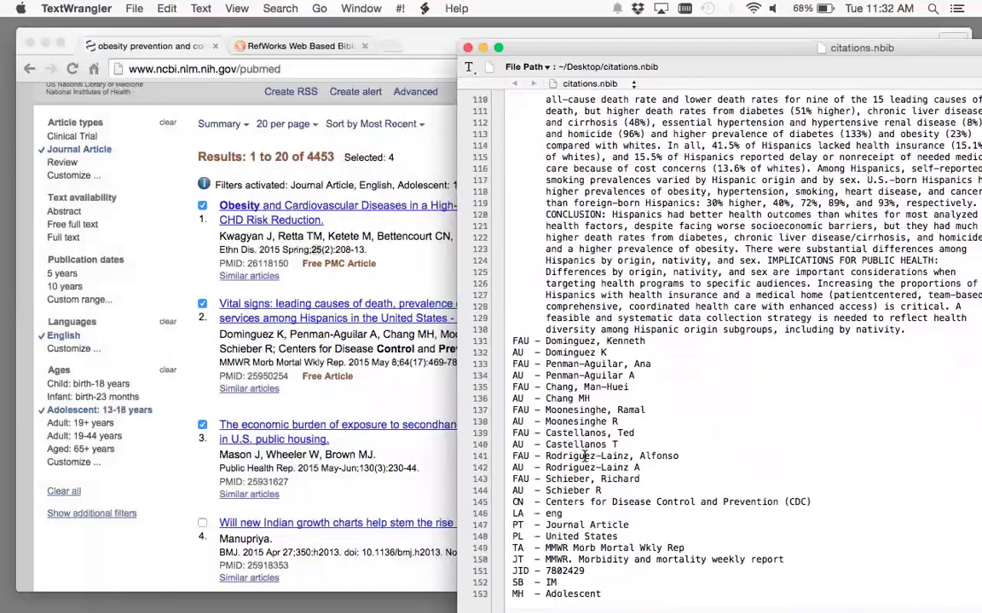
scroll(585, 458, "down", 3)
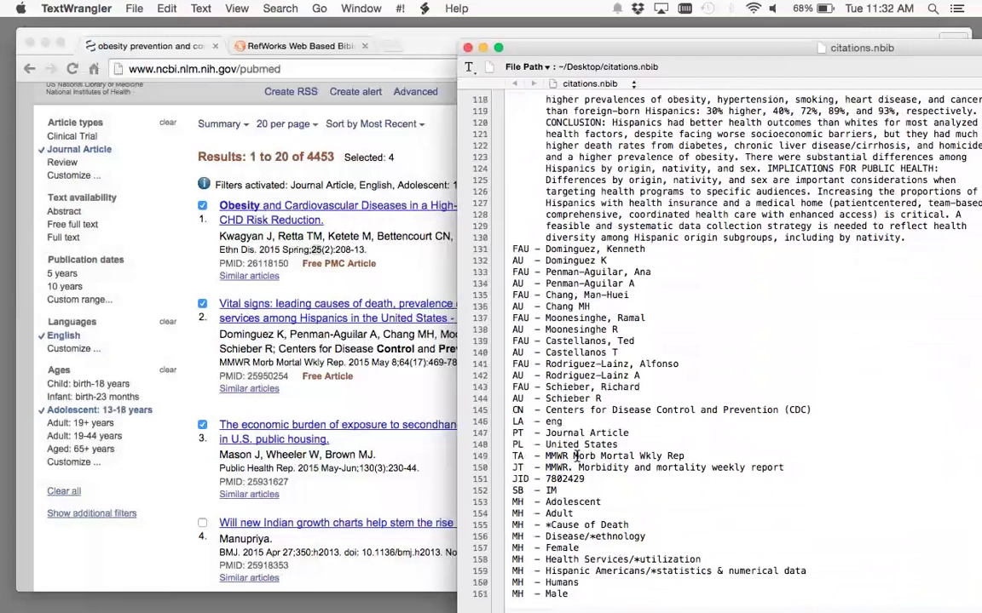
scroll(577, 457, "down", 1)
scroll(577, 458, "down", 2)
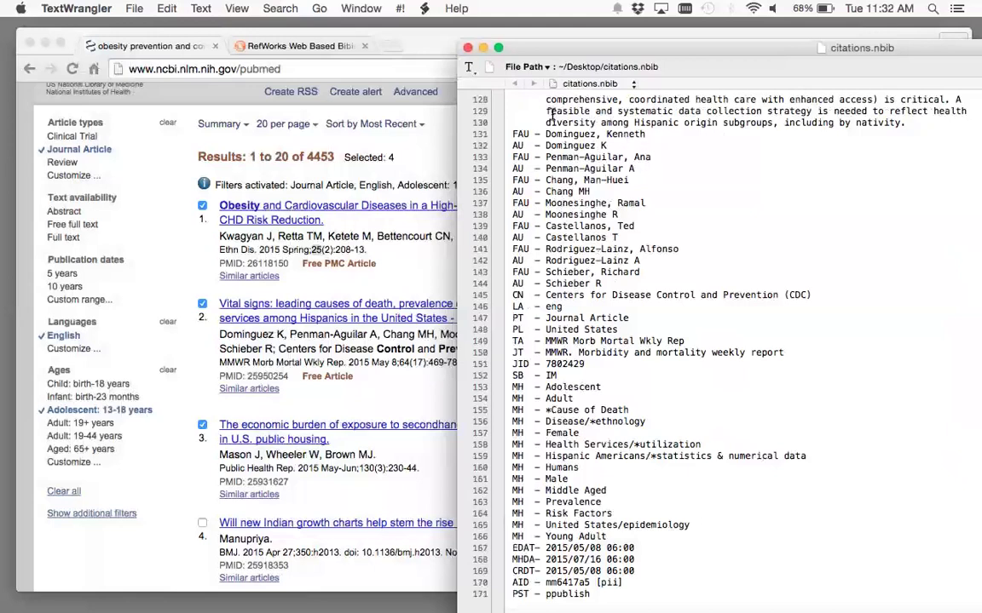
left_click(324, 48)
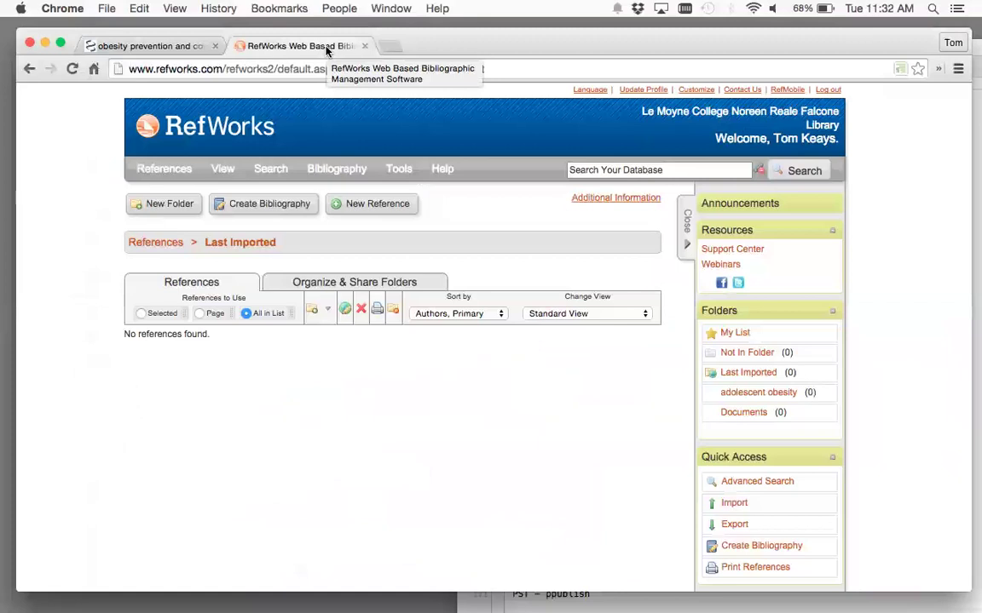
Step: Start a RefWorks reference import and choose NLM PubMed as the import filter
left_click(165, 169)
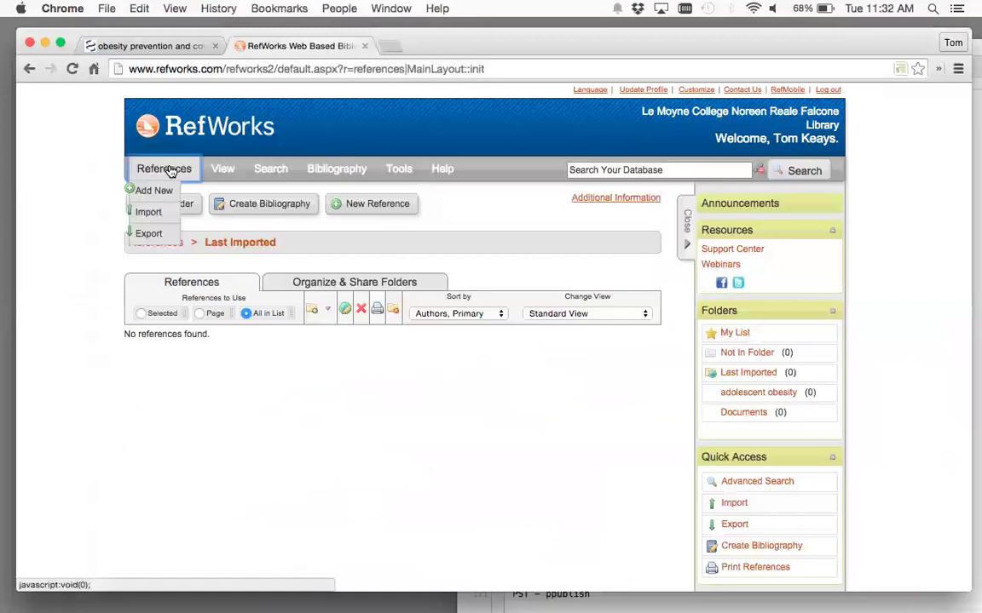
left_click(148, 213)
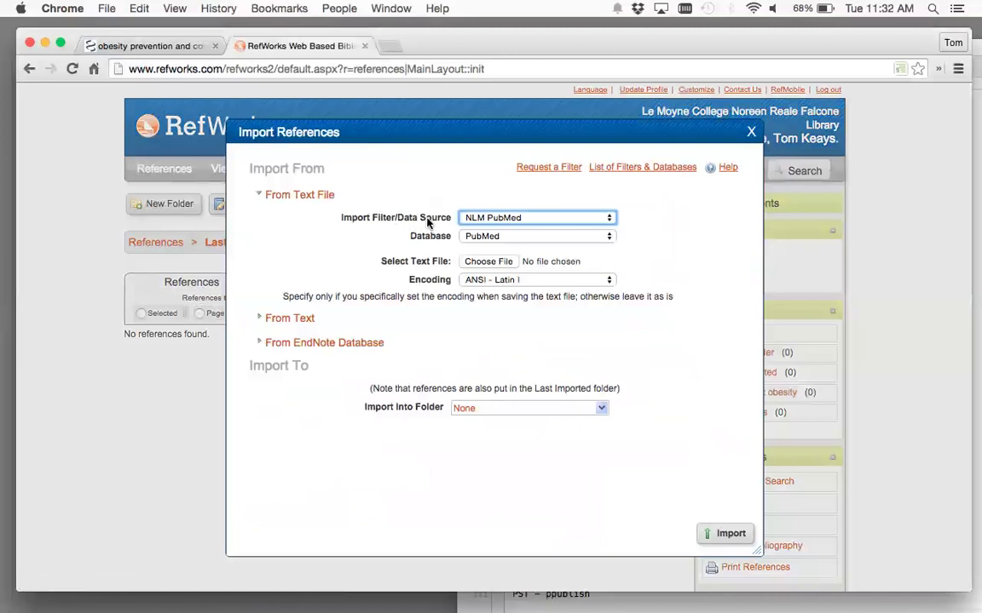
left_click(509, 219)
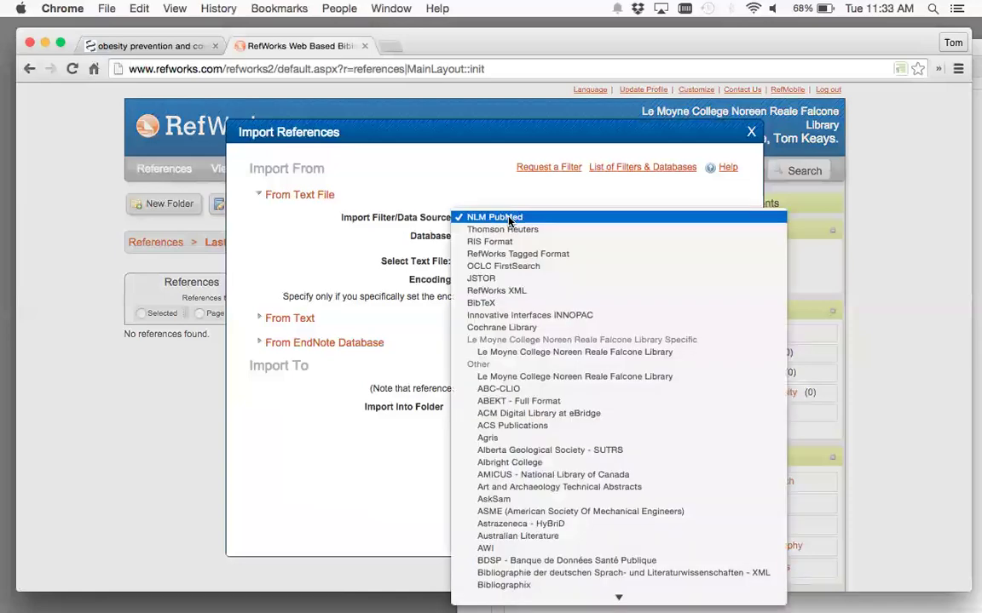
scroll(535, 426, "down", 5)
scroll(534, 426, "down", 5)
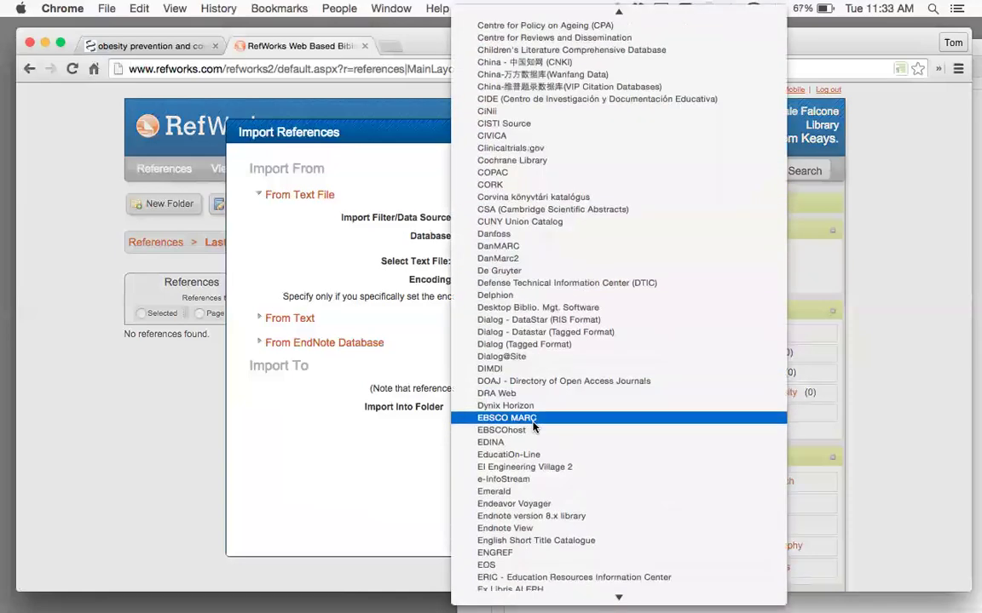
scroll(534, 426, "down", 3)
scroll(534, 426, "down", 2)
scroll(534, 426, "down", 5)
scroll(535, 426, "down", 1)
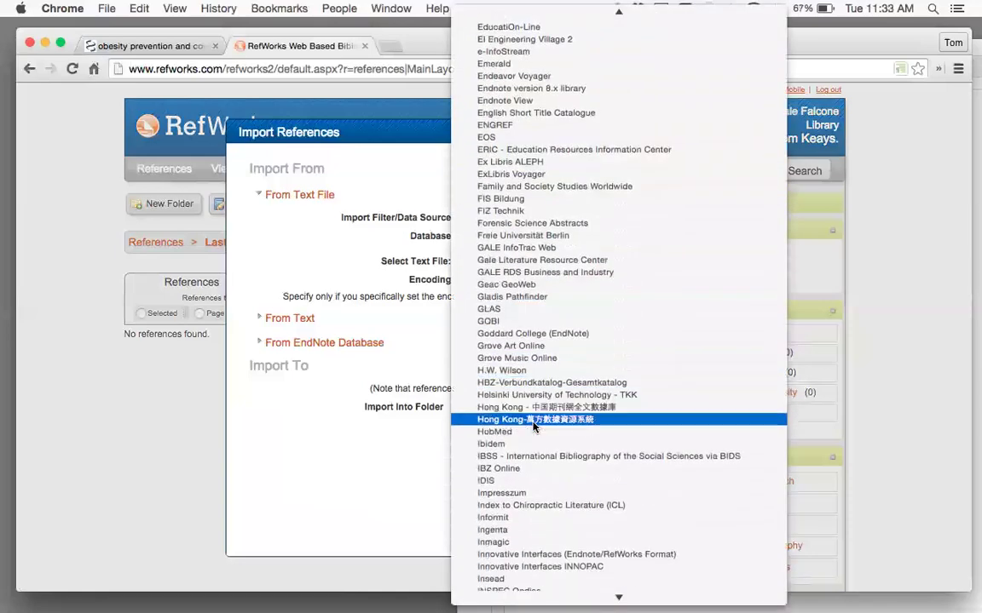
scroll(534, 426, "down", 6)
scroll(535, 426, "down", 2)
scroll(534, 426, "down", 3)
scroll(534, 426, "down", 9)
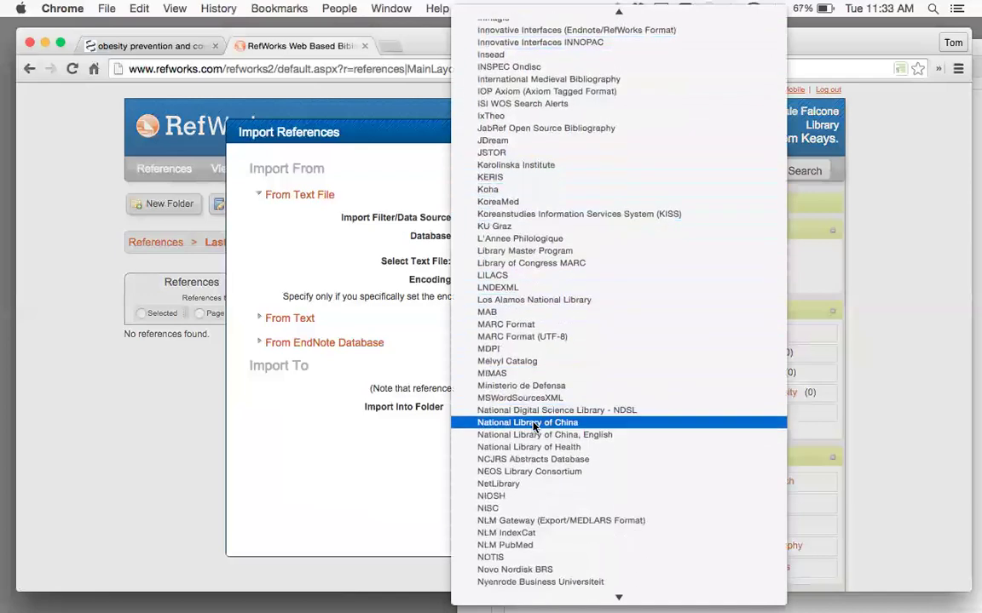
scroll(534, 426, "down", 2)
scroll(534, 426, "down", 4)
scroll(533, 423, "down", 2)
scroll(533, 424, "down", 1)
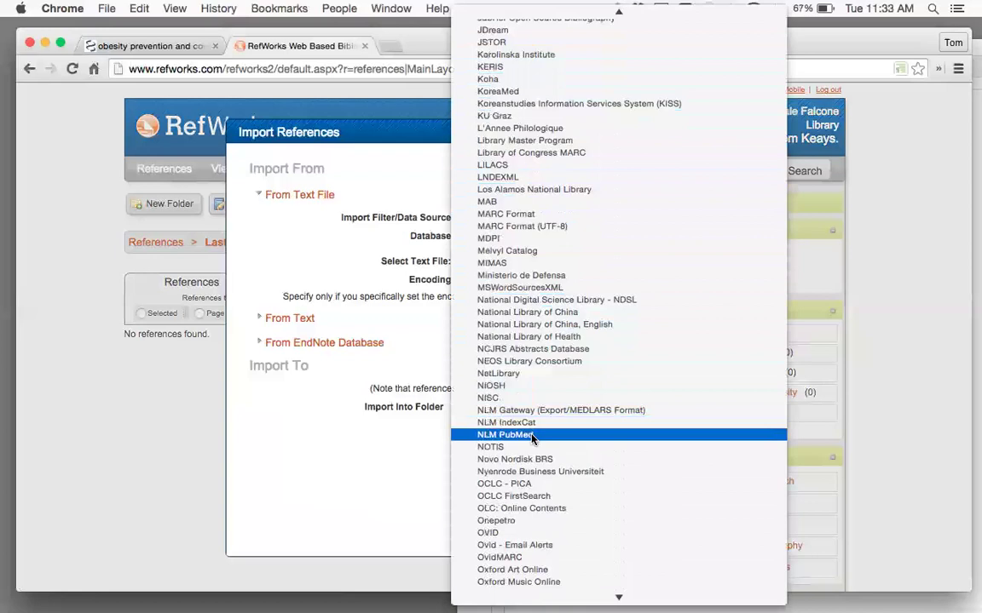
left_click(533, 435)
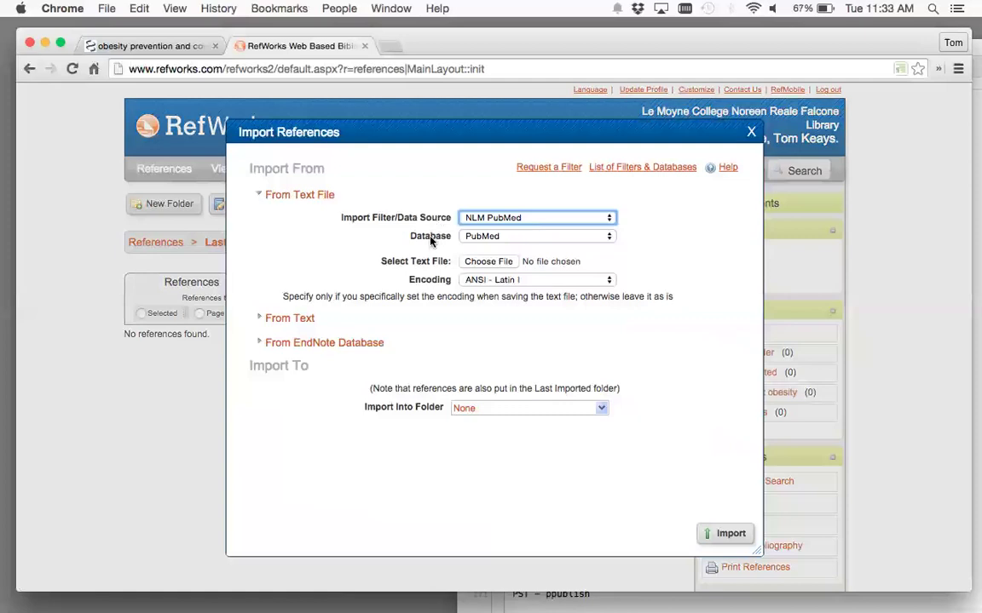
Step: Confirm PubMed as the database and NLM PubMed as the import filter
left_click(494, 236)
left_click(495, 236)
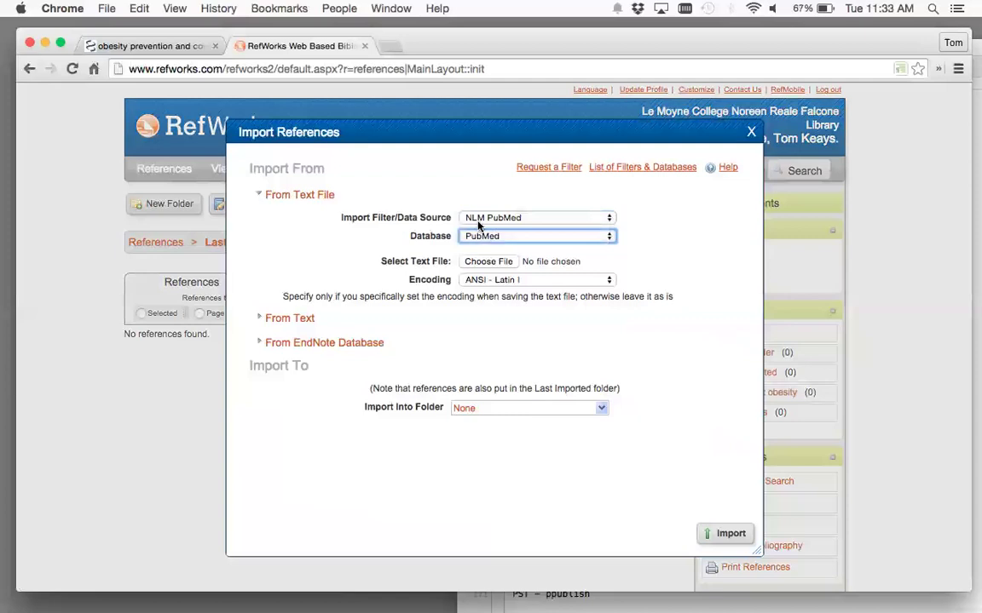
left_click(510, 218)
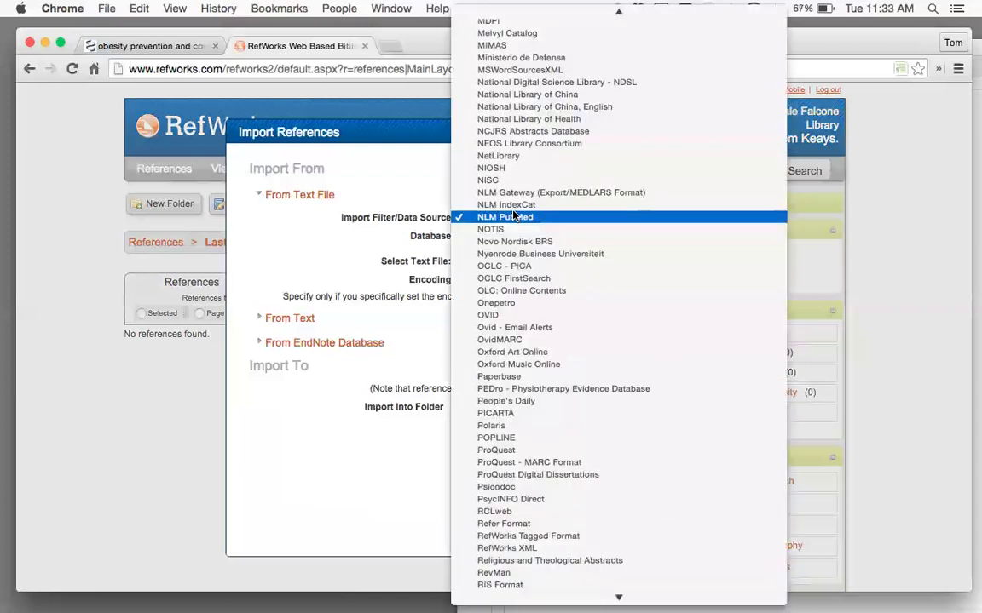
left_click(514, 216)
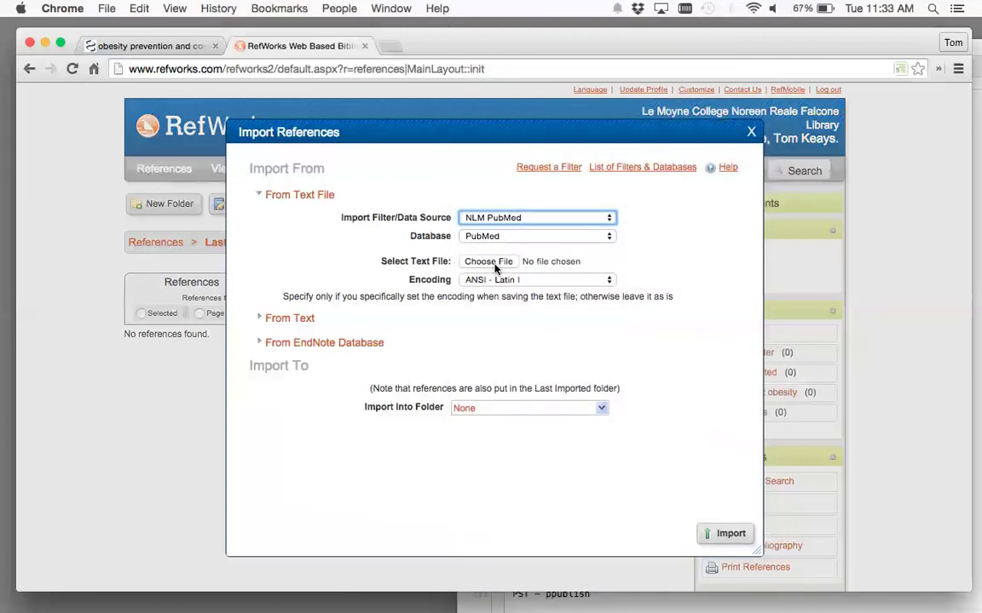
Step: Attach citations.nbib from the Desktop as the text file to import
left_click(492, 263)
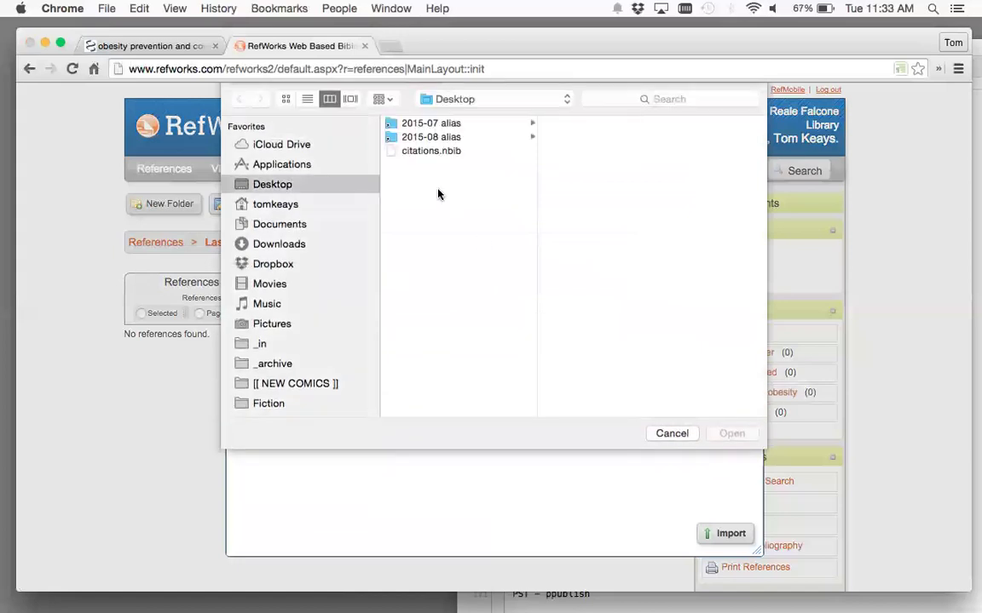
left_click(432, 154)
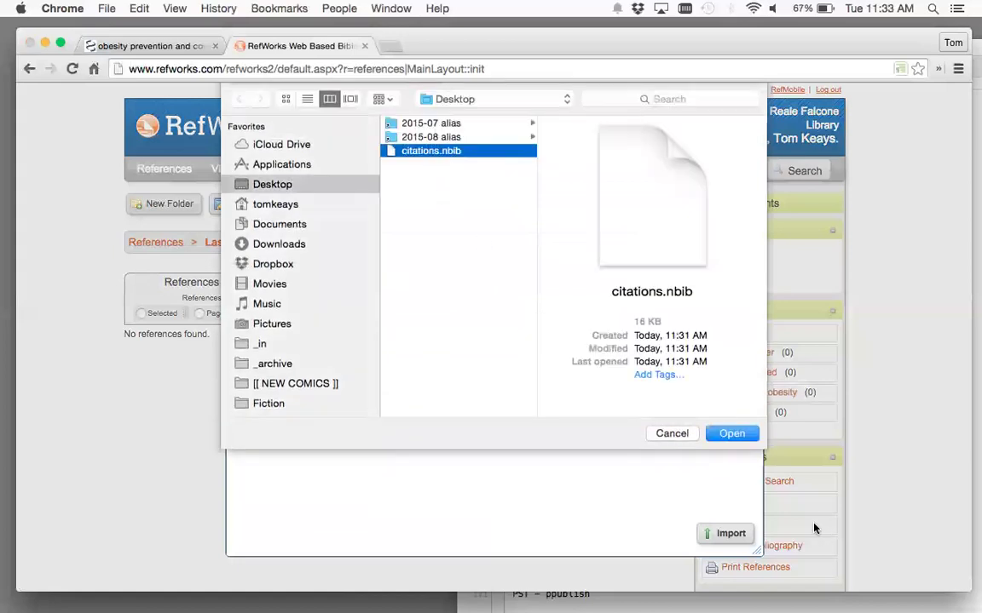
left_click(751, 435)
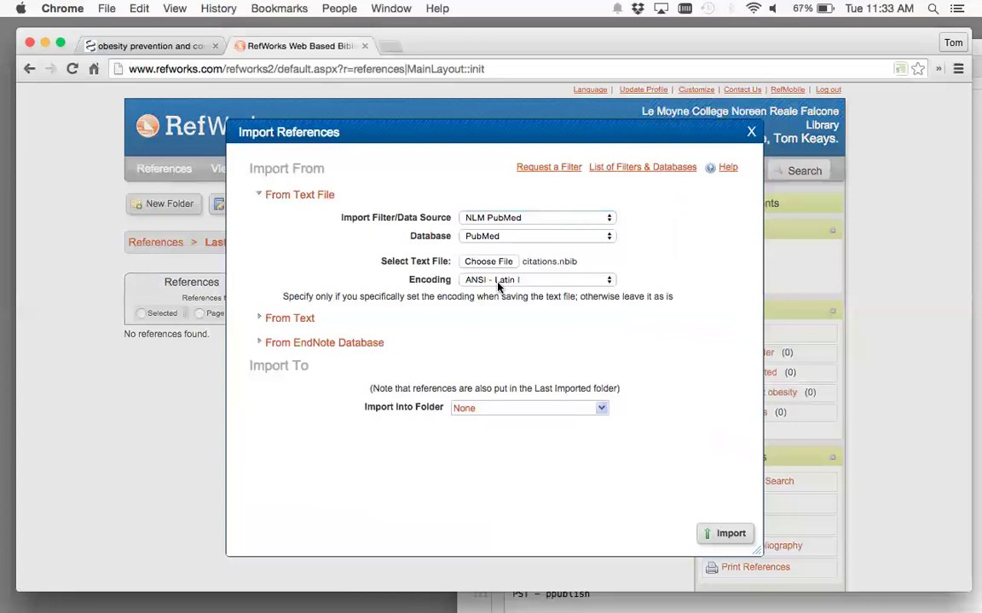
Step: Set the import destination folder to adolescent obesity, glancing back at the PubMed results
left_click(535, 413)
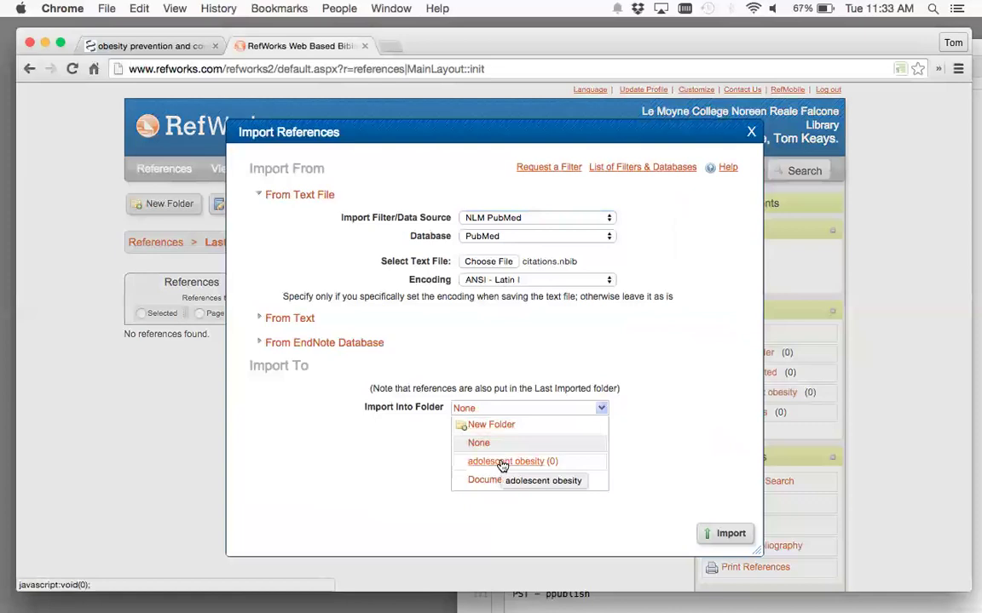
left_click(501, 464)
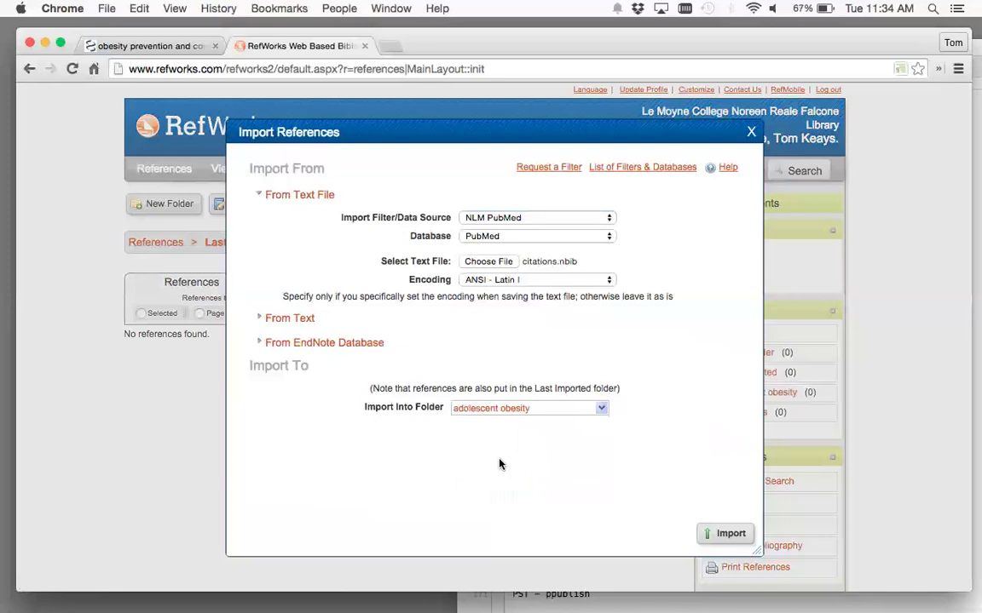
left_click(179, 48)
scroll(318, 313, "up", 2)
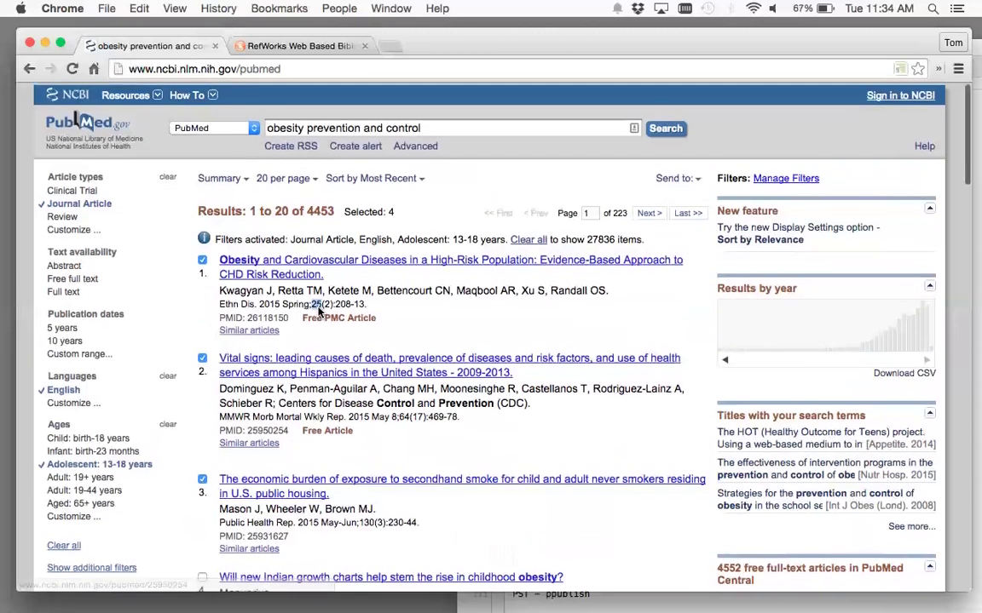
scroll(319, 312, "down", 2)
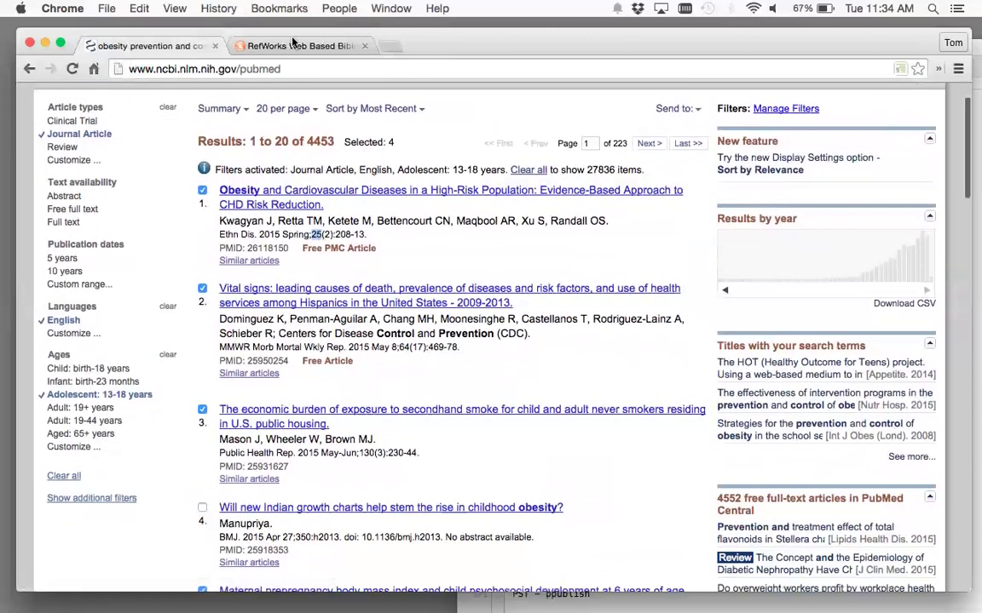
Step: Run the import and confirm that 4 references were imported
left_click(298, 47)
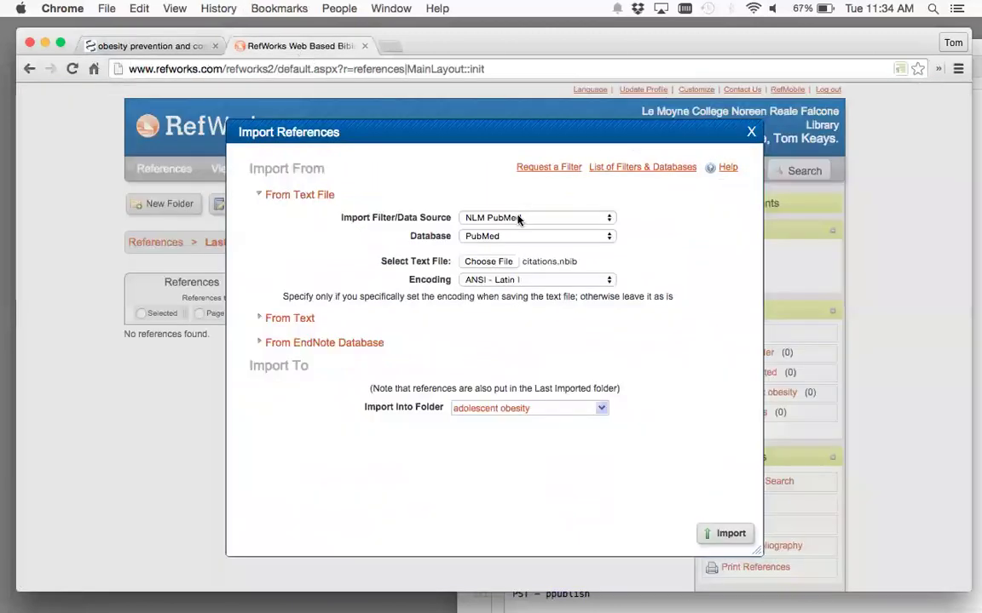
left_click(728, 535)
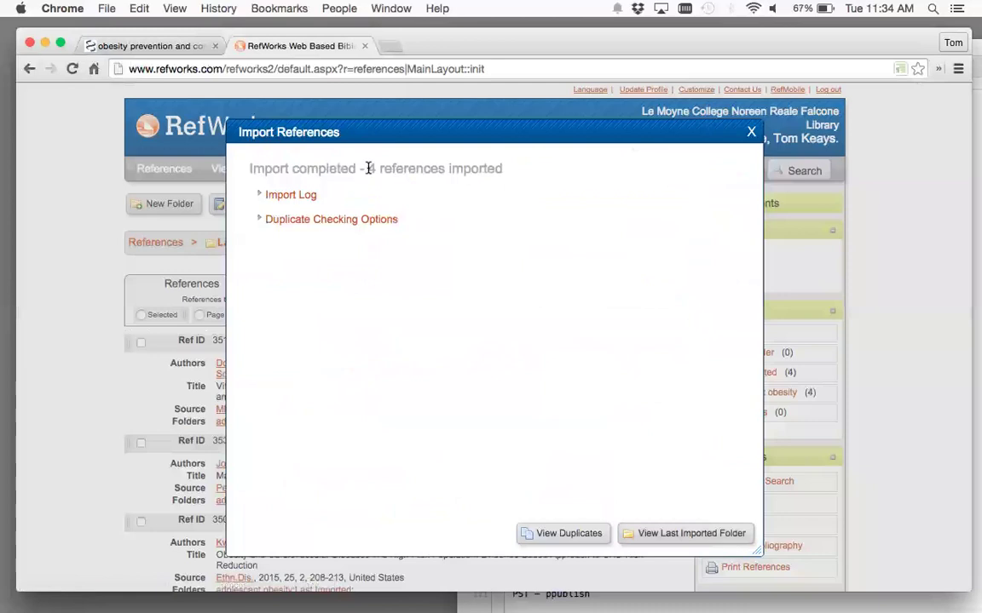
left_click_drag(369, 168, 512, 173)
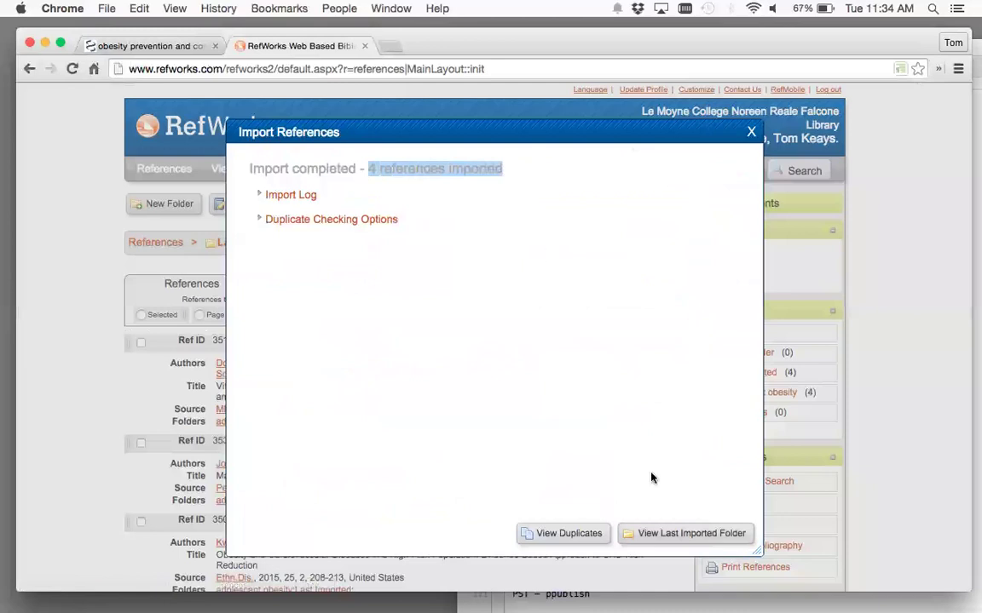
Step: Open the Last Imported references and compare them with the PubMed results
left_click(673, 534)
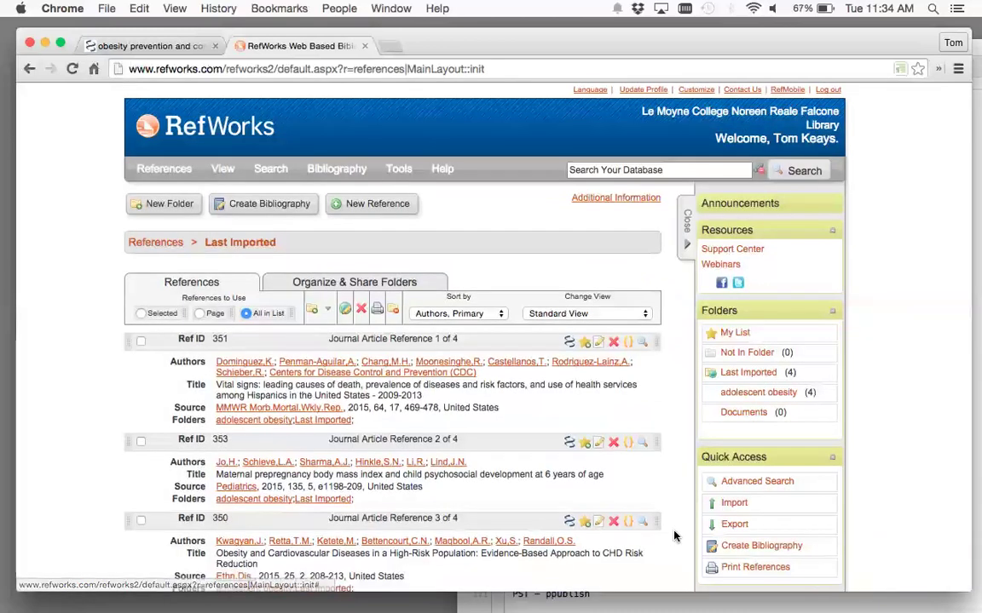
scroll(512, 364, "down", 5)
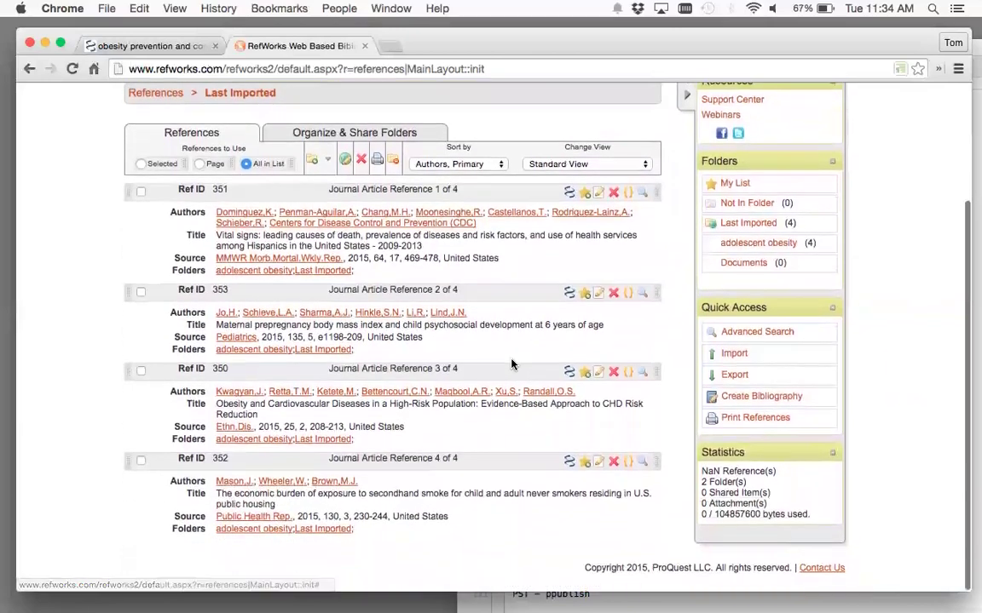
left_click(159, 42)
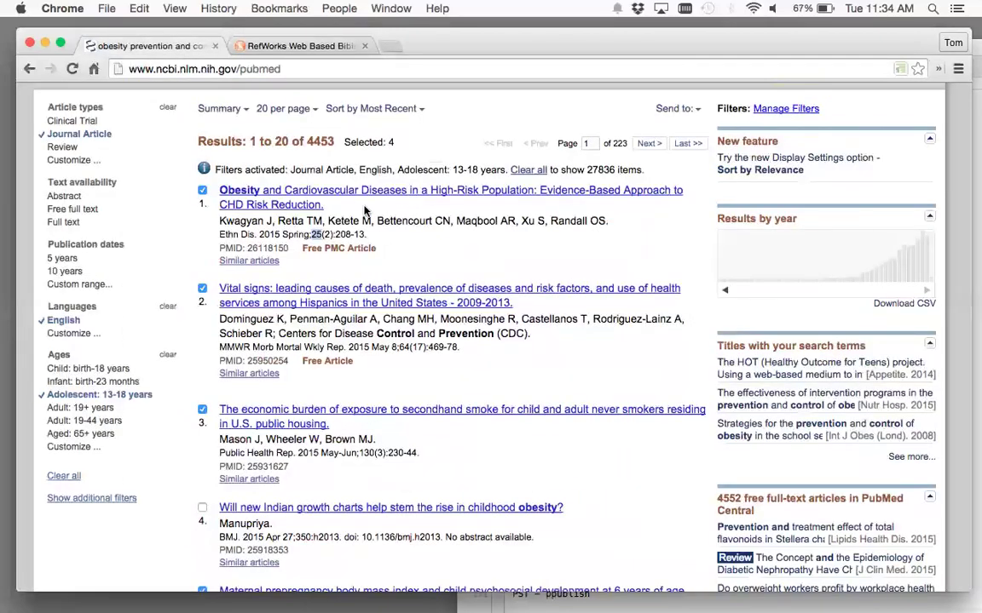
scroll(365, 209, "down", 2)
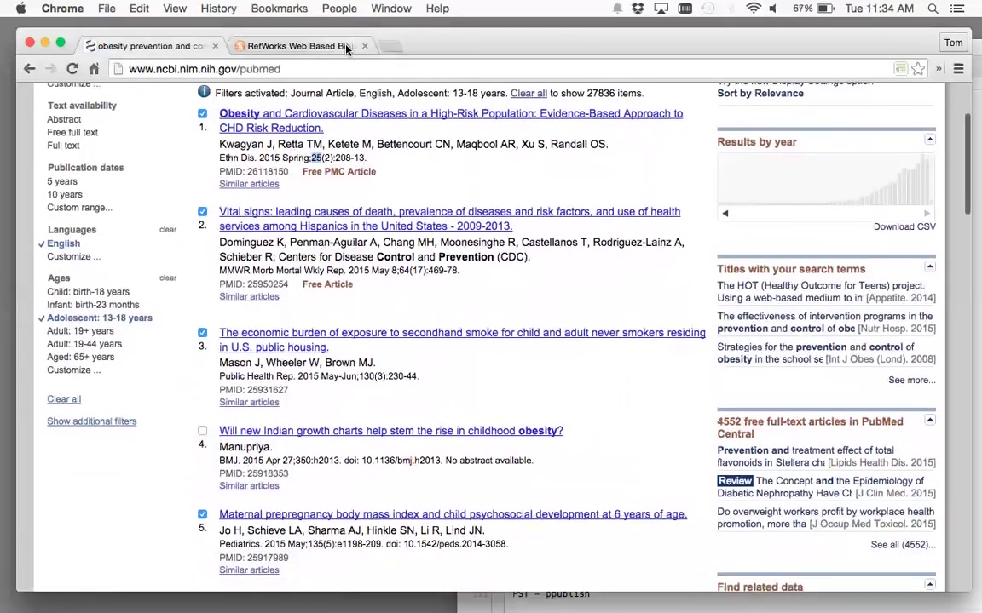
left_click(346, 48)
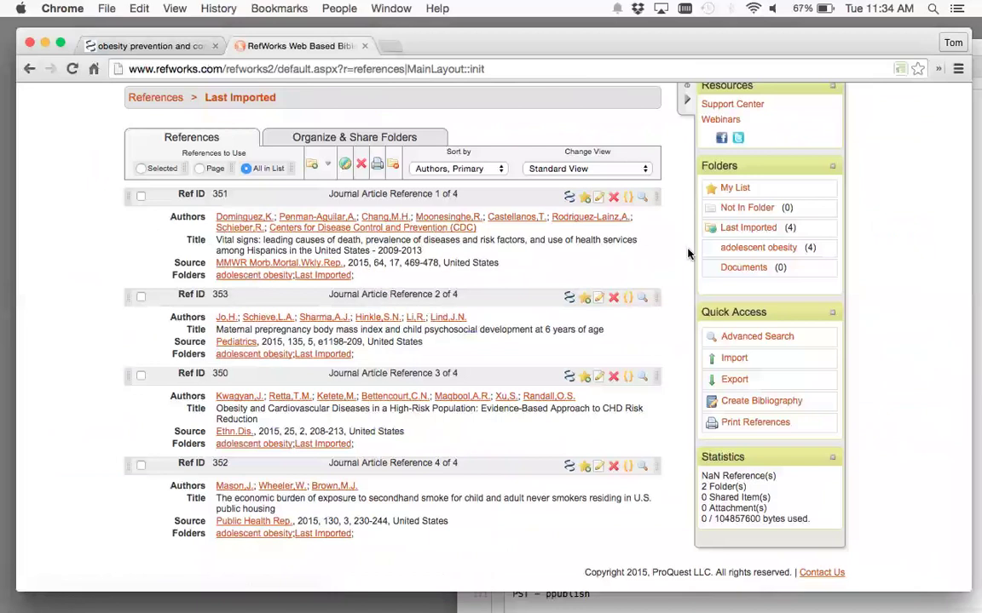
Step: Try the AMA citation style, then display the four references in Standard View
left_click(582, 169)
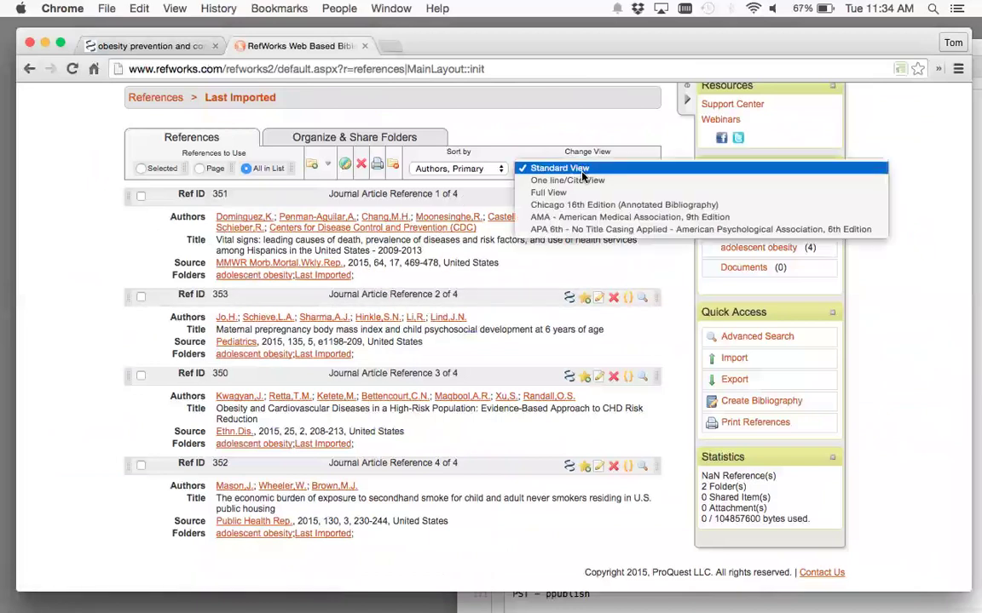
left_click(576, 219)
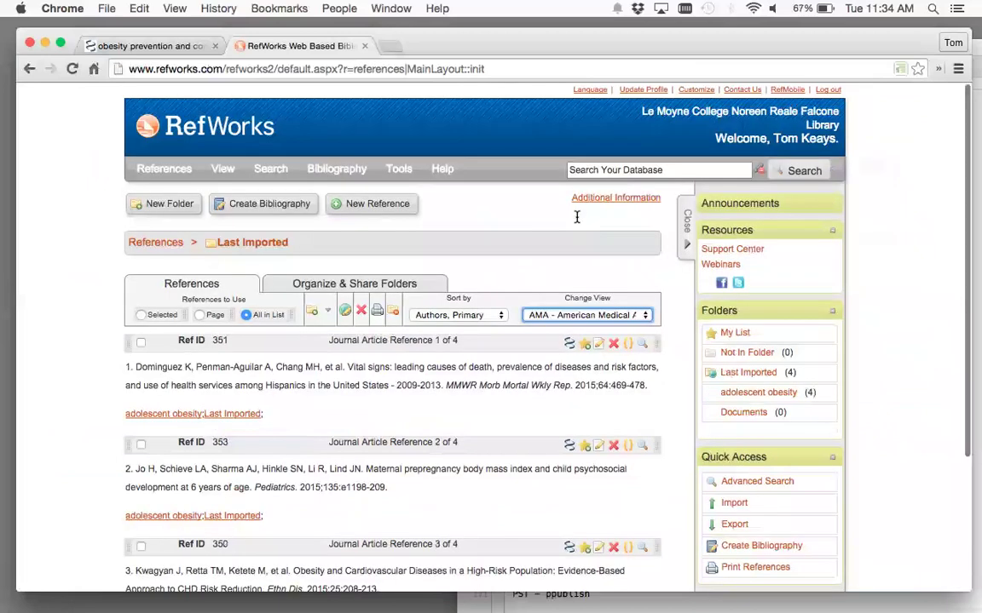
scroll(466, 341, "down", 2)
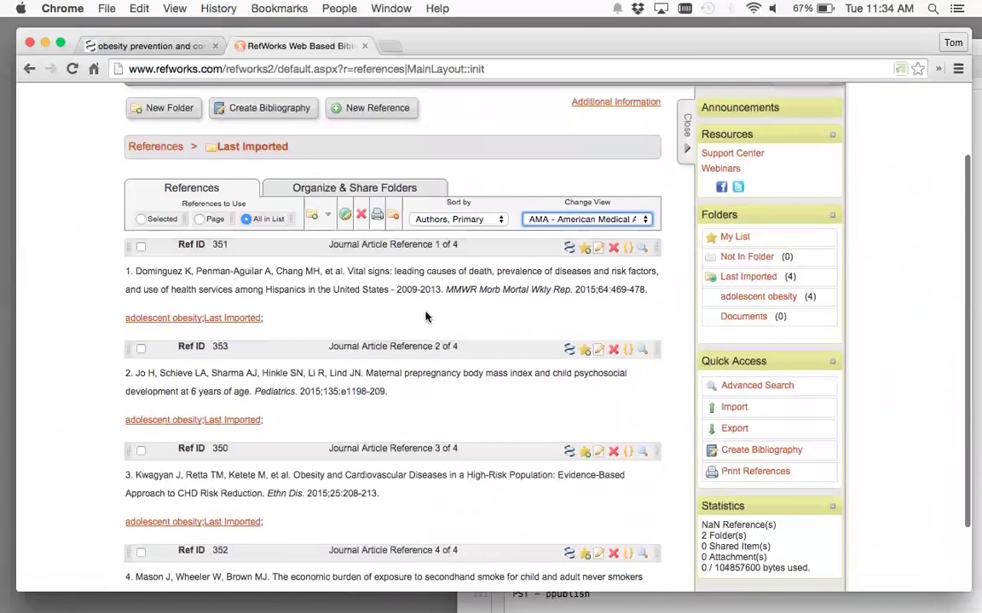
scroll(427, 315, "down", 1)
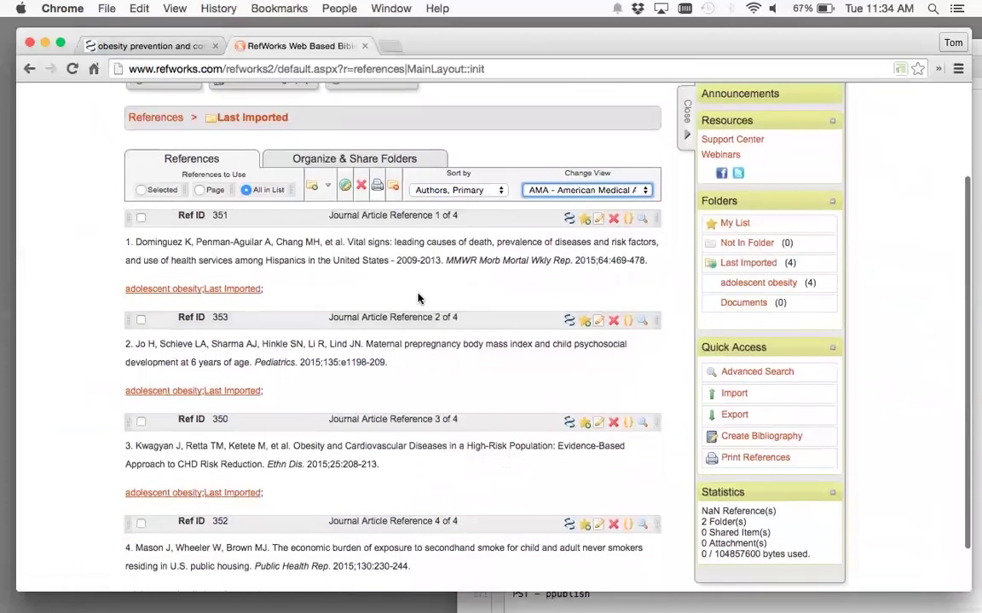
left_click(588, 190)
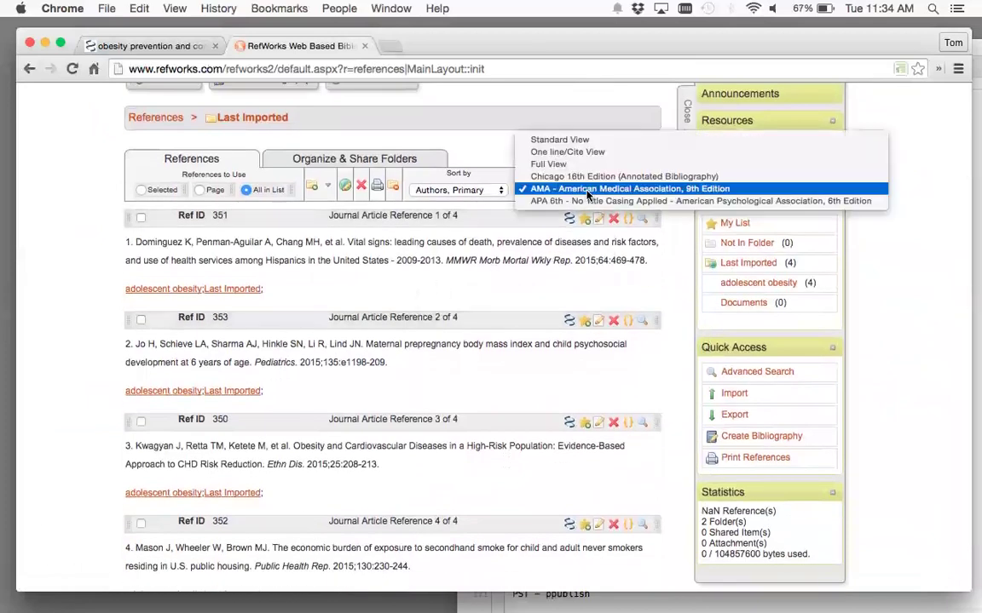
left_click(566, 140)
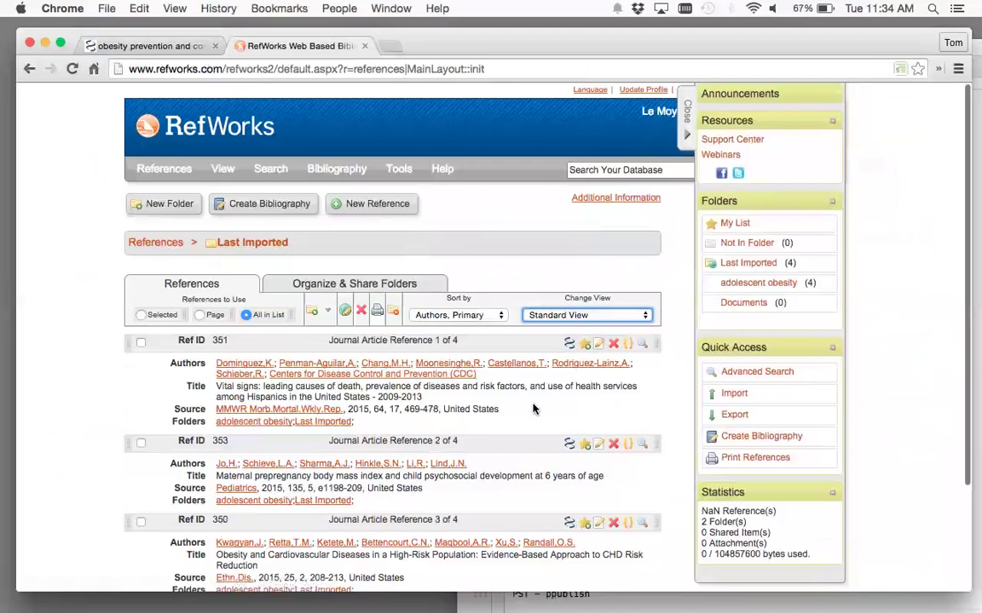
scroll(532, 409, "down", 2)
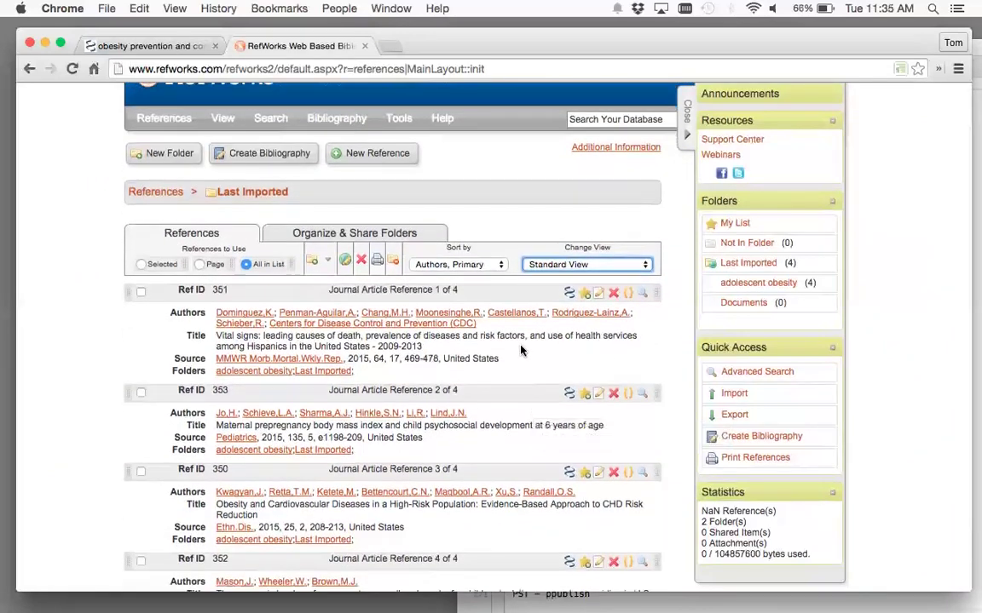
key("super+Tab")
scroll(725, 271, "up", 10)
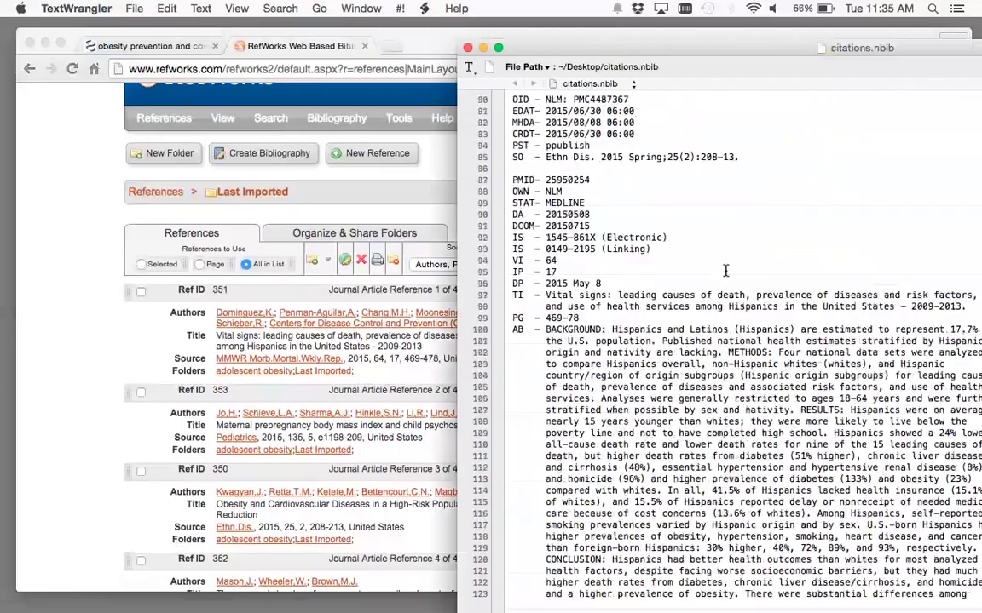
scroll(725, 270, "up", 5)
scroll(725, 271, "up", 5)
scroll(725, 271, "up", 5)
scroll(725, 271, "up", 9)
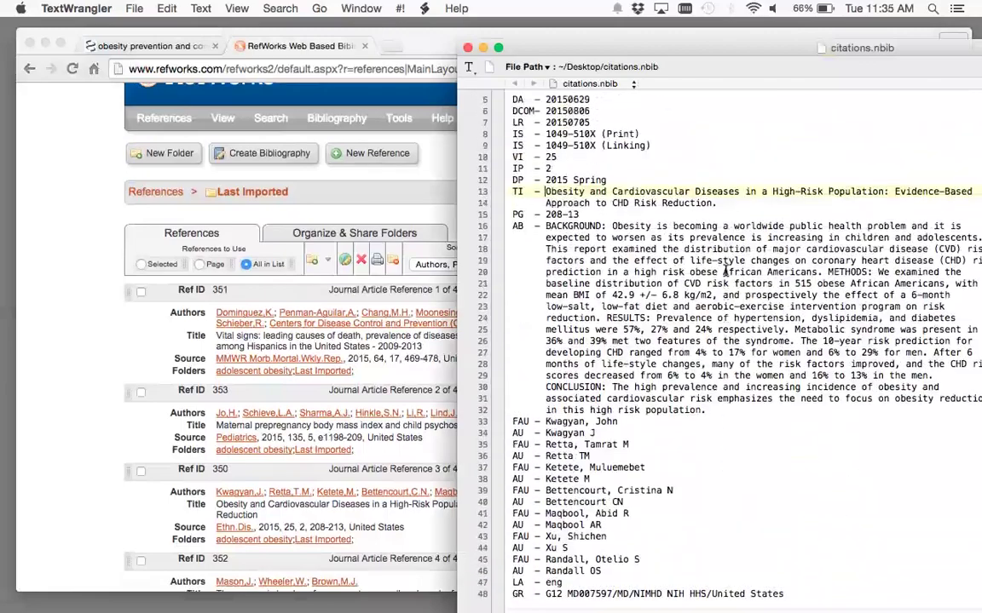
scroll(725, 271, "down", 5)
scroll(725, 271, "down", 10)
scroll(725, 271, "down", 7)
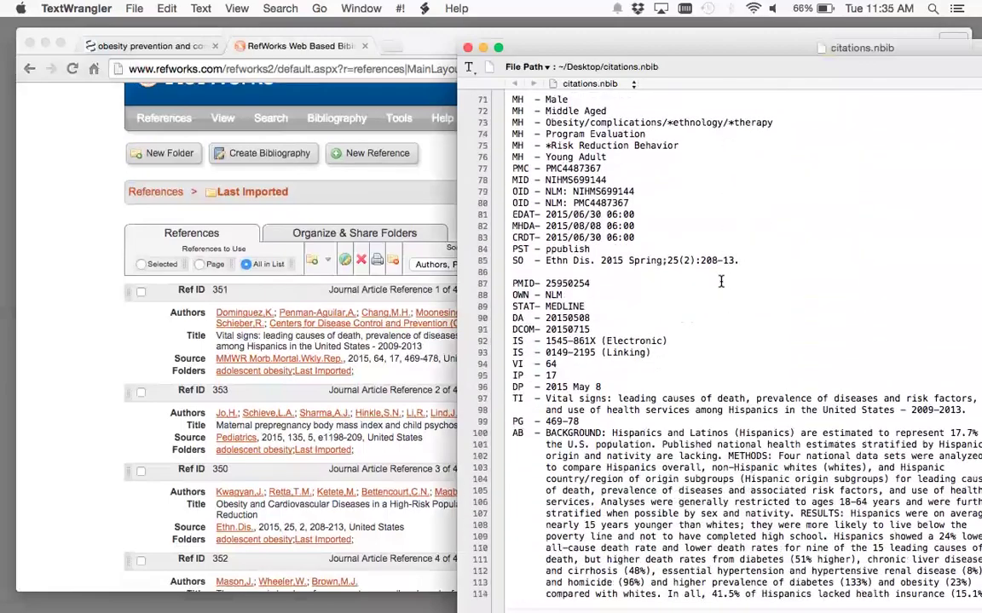
scroll(725, 271, "down", 1)
scroll(725, 271, "down", 8)
scroll(724, 274, "down", 1)
scroll(721, 278, "down", 3)
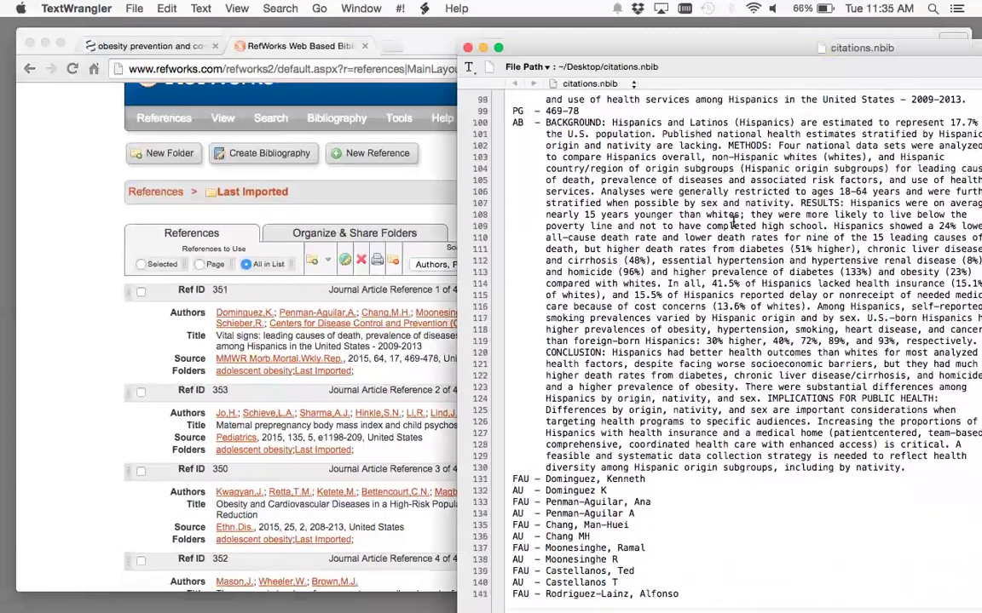
scroll(721, 278, "down", 1)
scroll(720, 278, "down", 9)
scroll(633, 380, "down", 1)
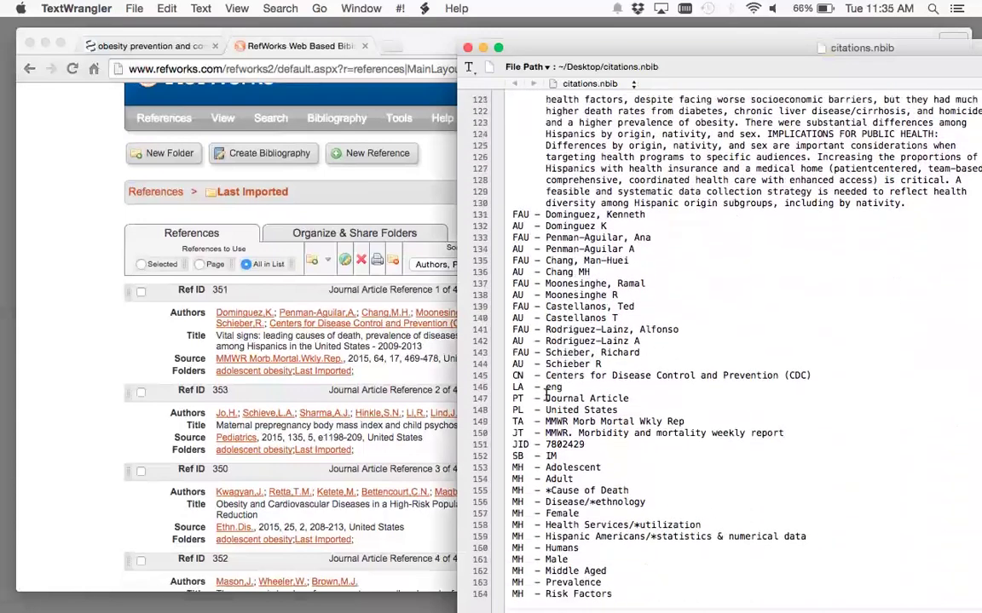
left_click_drag(512, 375, 512, 386)
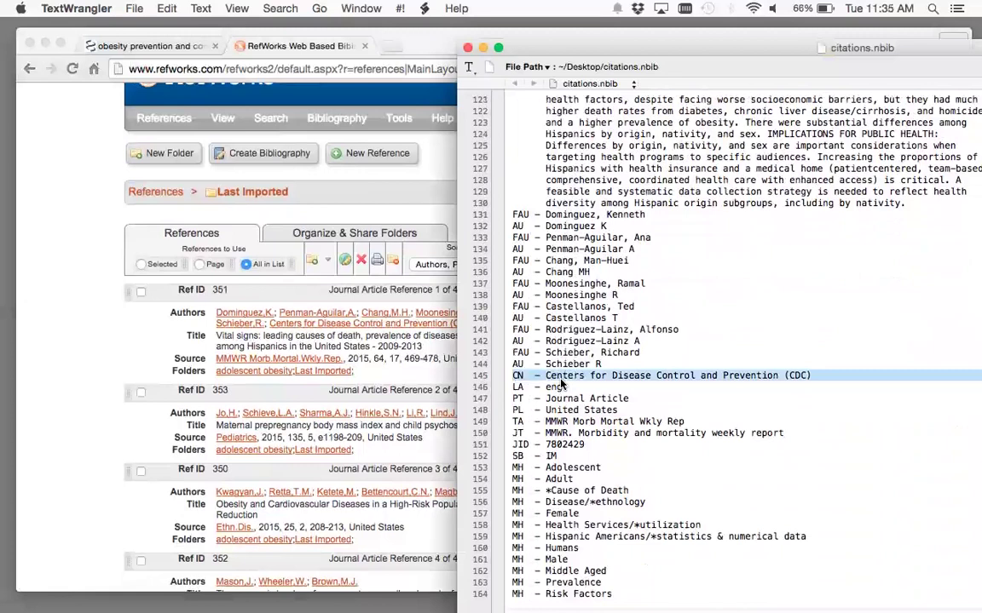
left_click(599, 341)
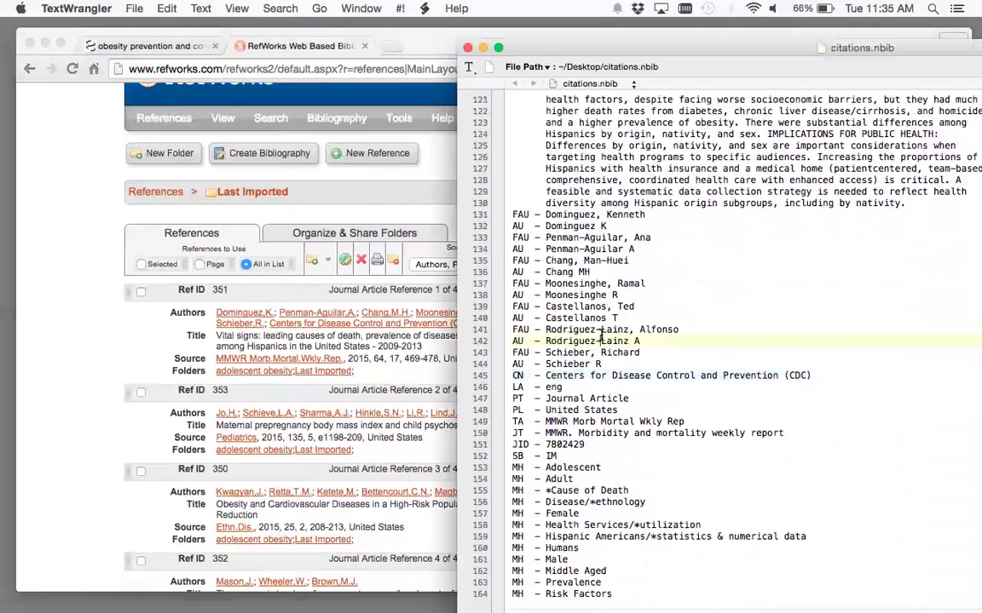
left_click(395, 346)
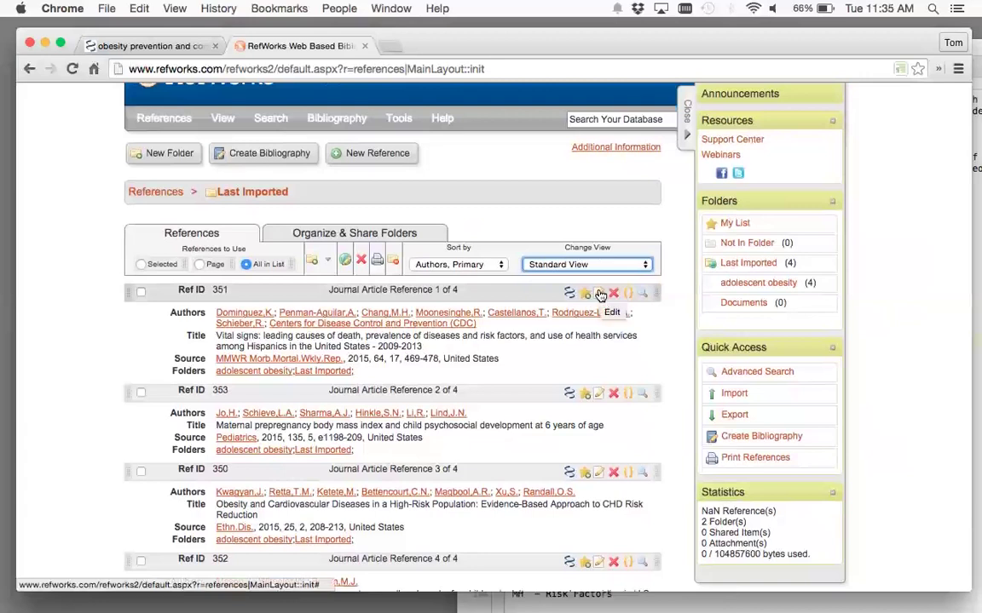
Step: Edit the Vital signs reference and delete the CDC corporate author from its Authors field
left_click(643, 293)
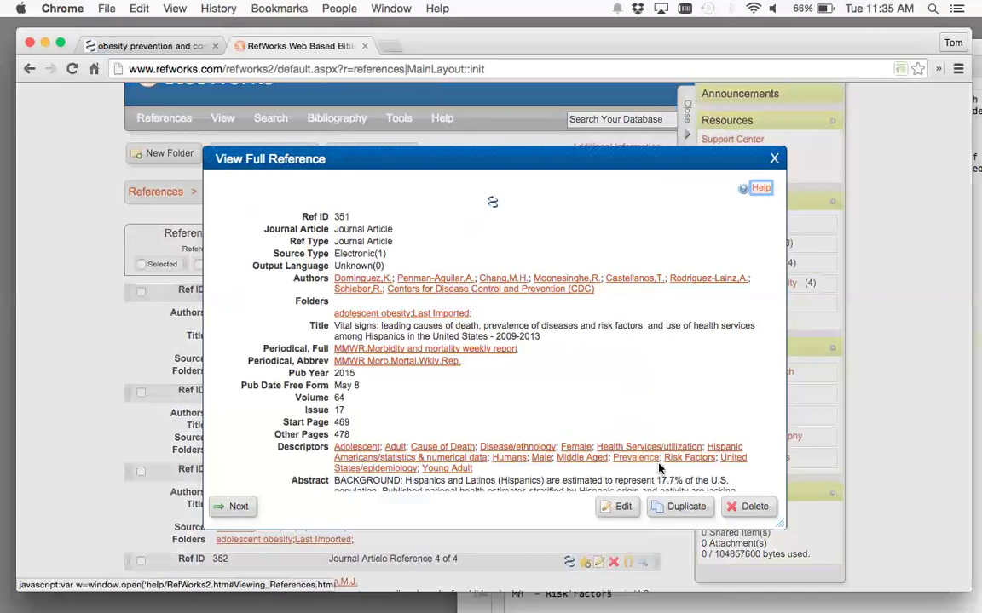
left_click(619, 507)
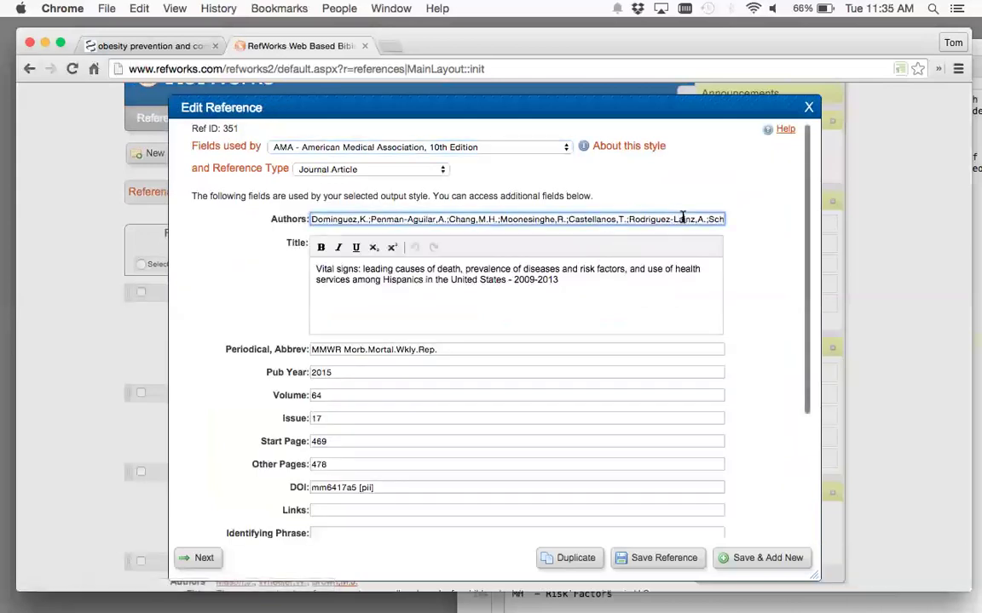
left_click_drag(682, 219, 555, 222)
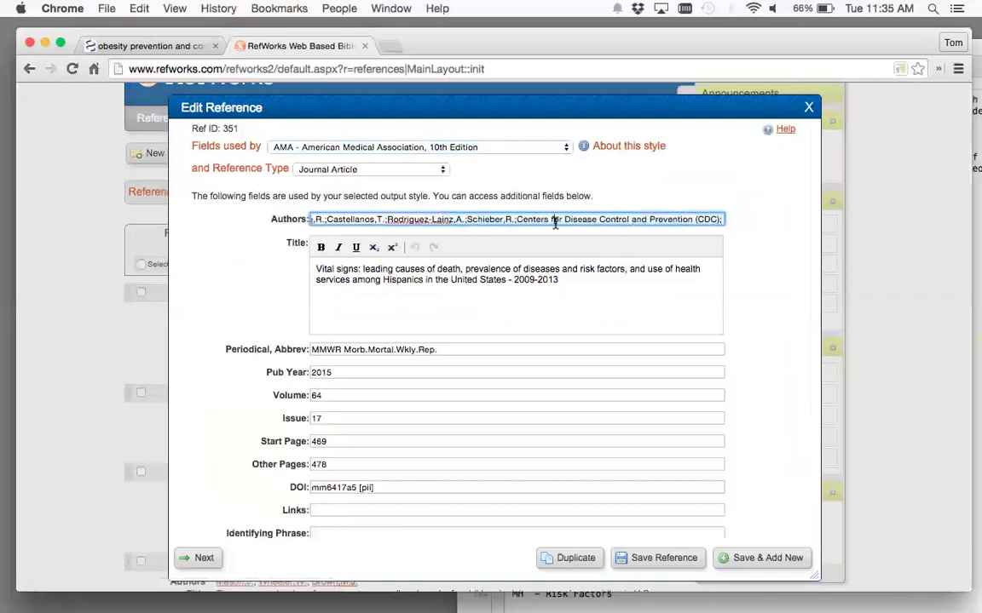
left_click(516, 219)
left_click_drag(515, 219, 792, 223)
key("BackSpace")
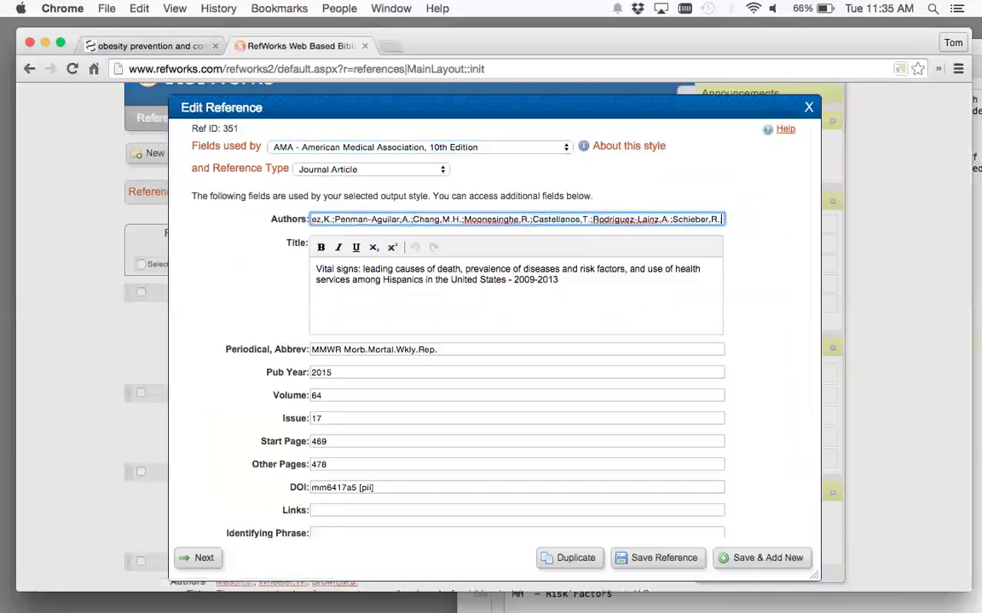
Step: Save the edited reference and close the reference editor
left_click(663, 569)
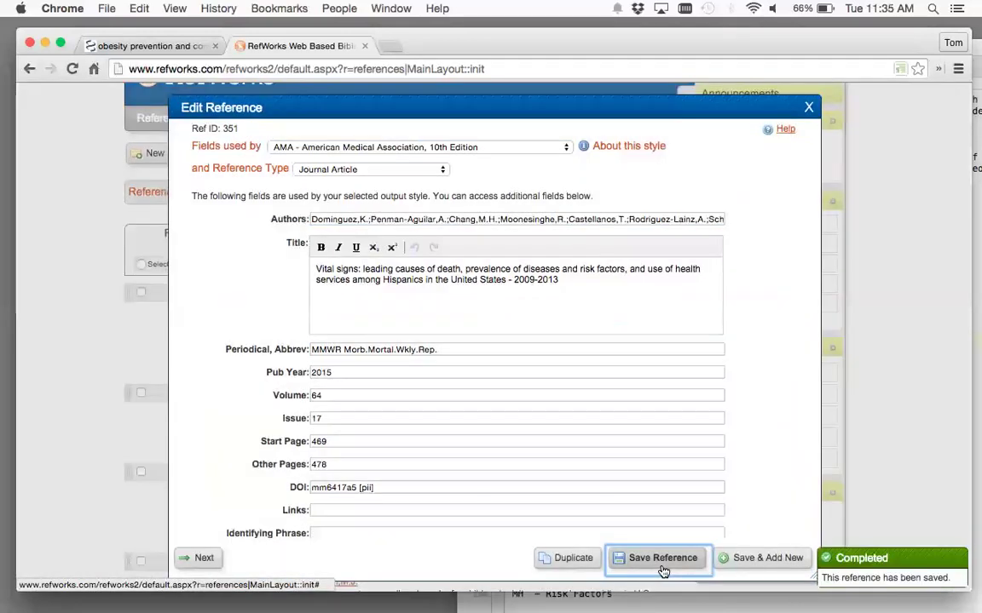
scroll(423, 375, "down", 2)
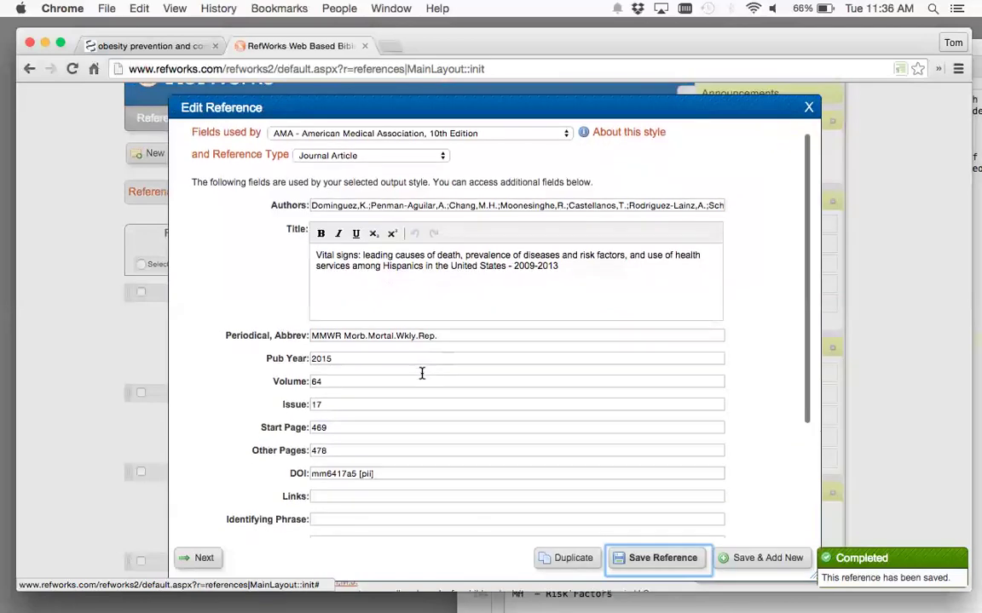
scroll(421, 374, "down", 1)
scroll(422, 373, "down", 1)
scroll(423, 373, "up", 4)
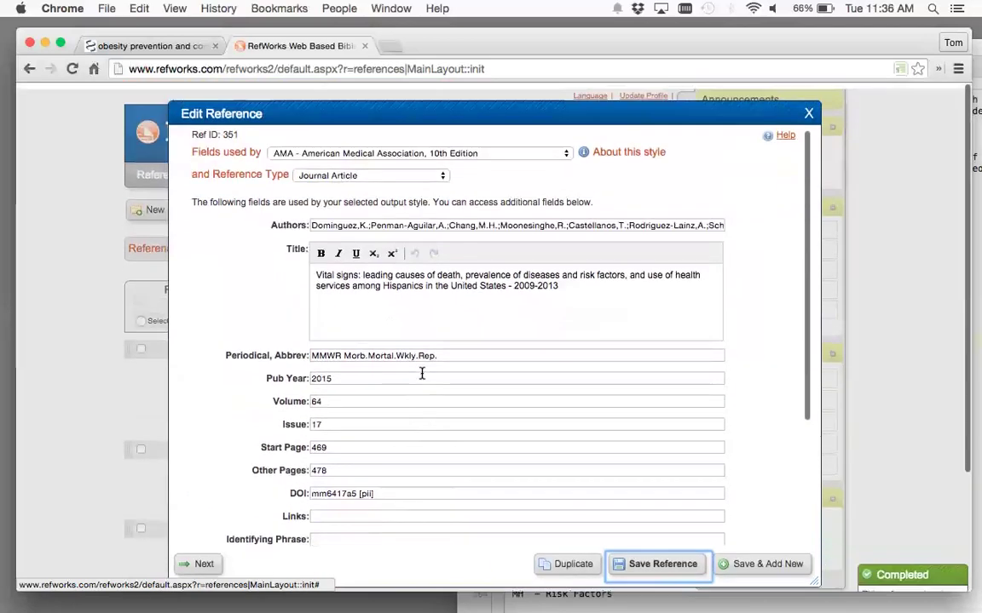
left_click(808, 107)
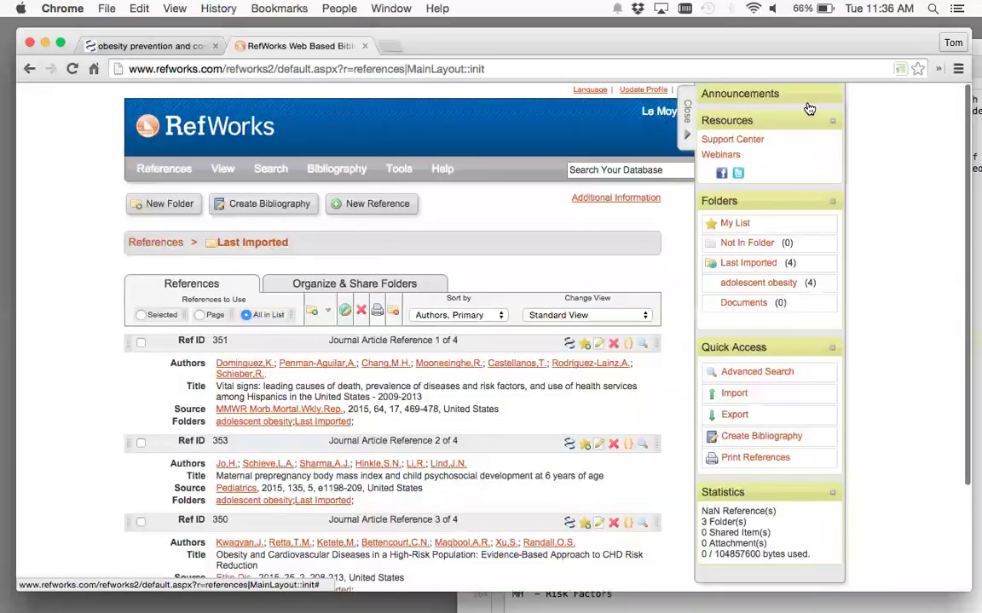
Step: Scroll through the four corrected references, then return to the PubMed results
scroll(382, 409, "down", 3)
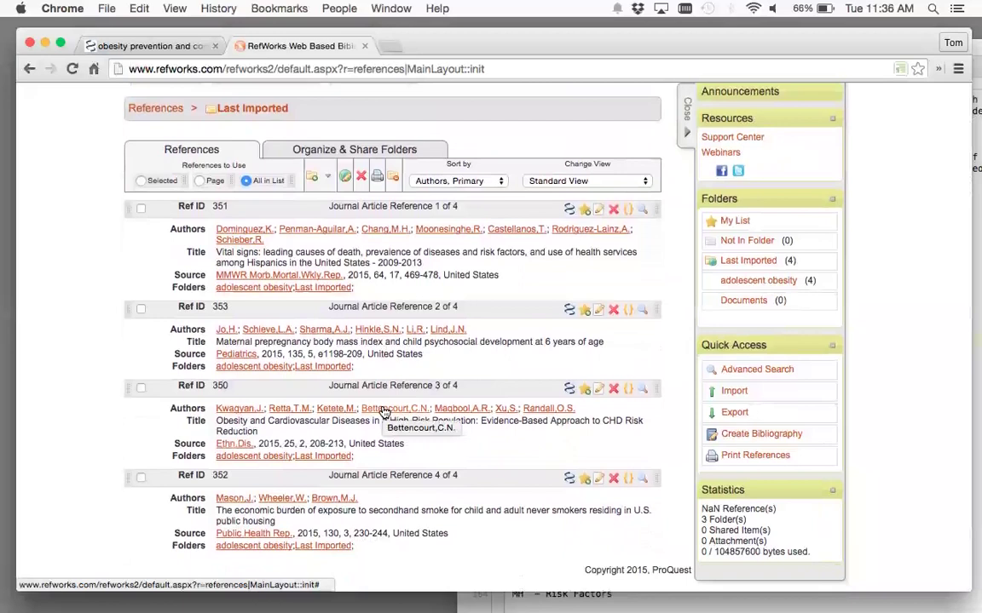
scroll(384, 413, "up", 2)
scroll(383, 413, "up", 1)
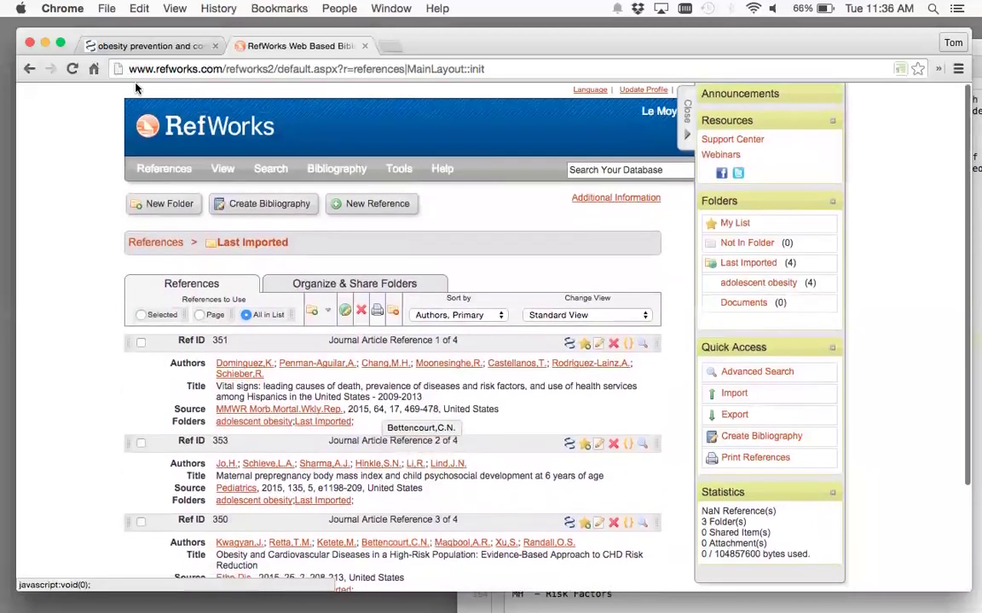
left_click(170, 47)
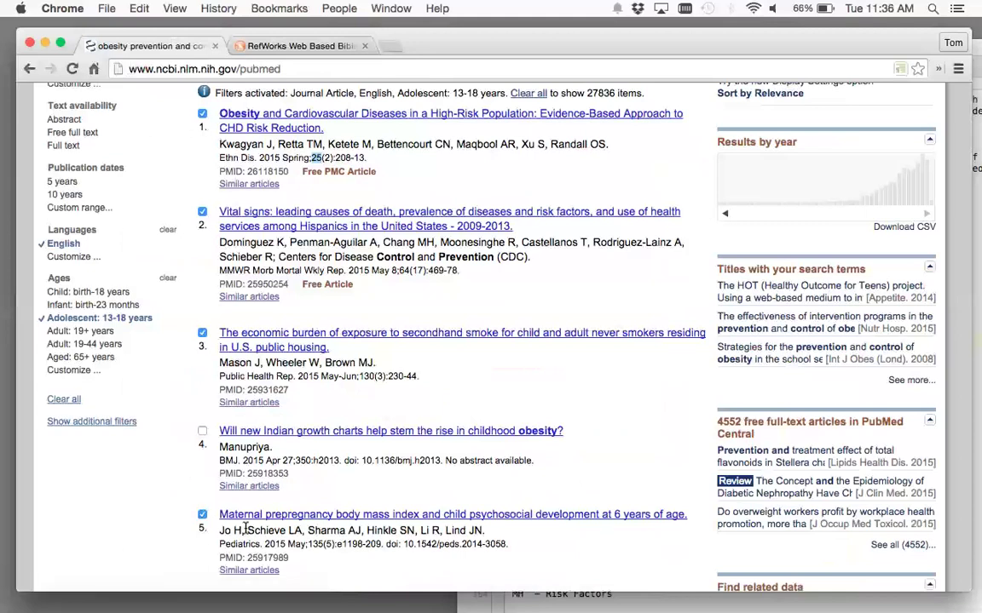
Step: Send the four checked PubMed citations to a citation manager and open RefWorks' Import References dialog
scroll(563, 297, "up", 3)
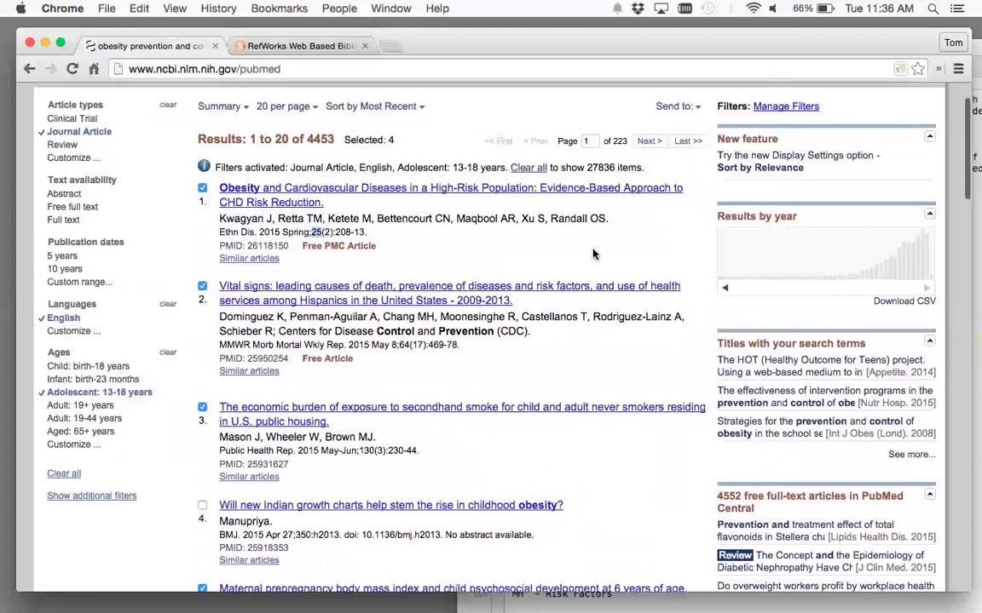
left_click(678, 107)
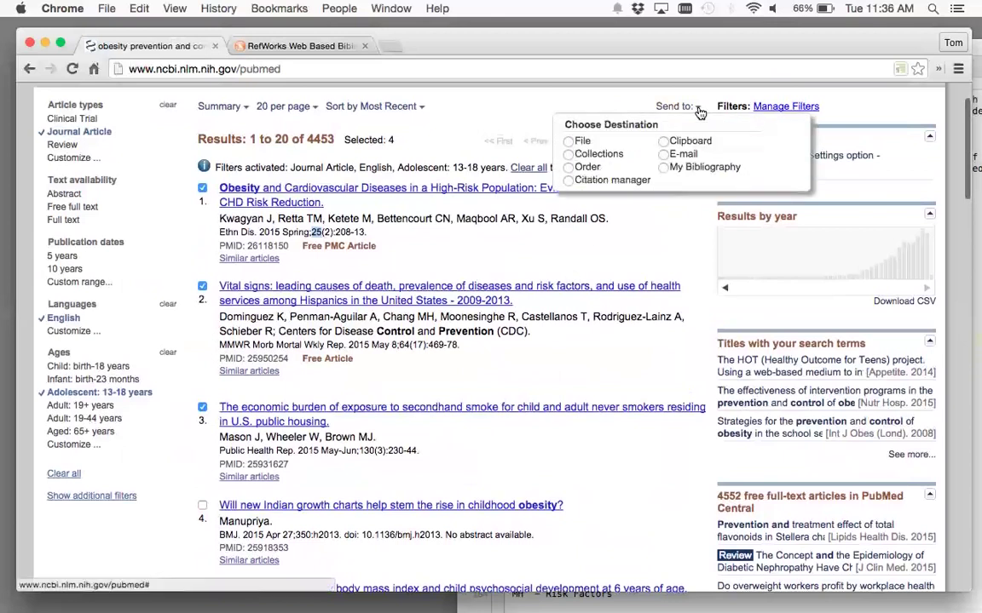
left_click(569, 180)
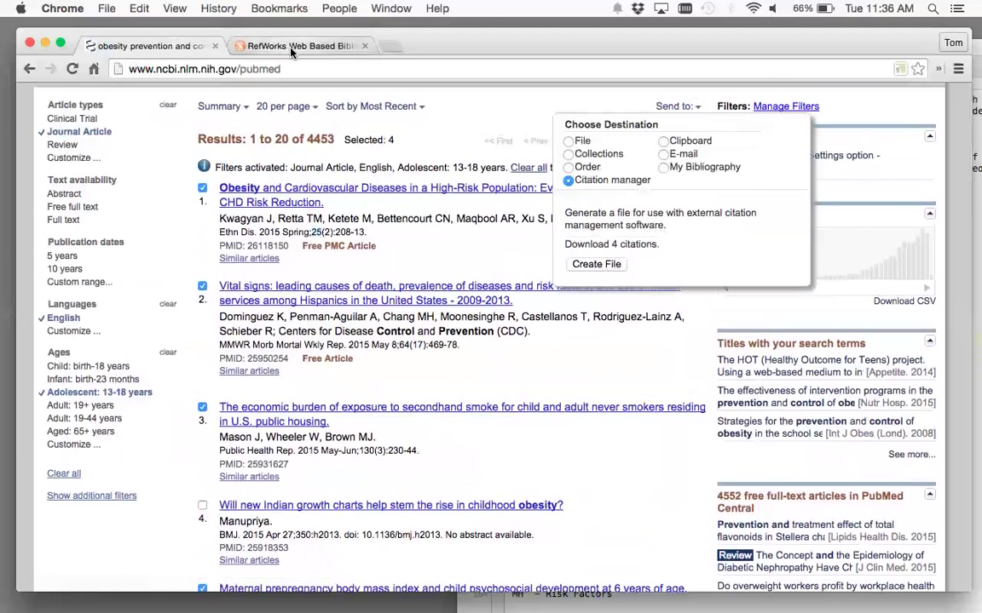
left_click(268, 46)
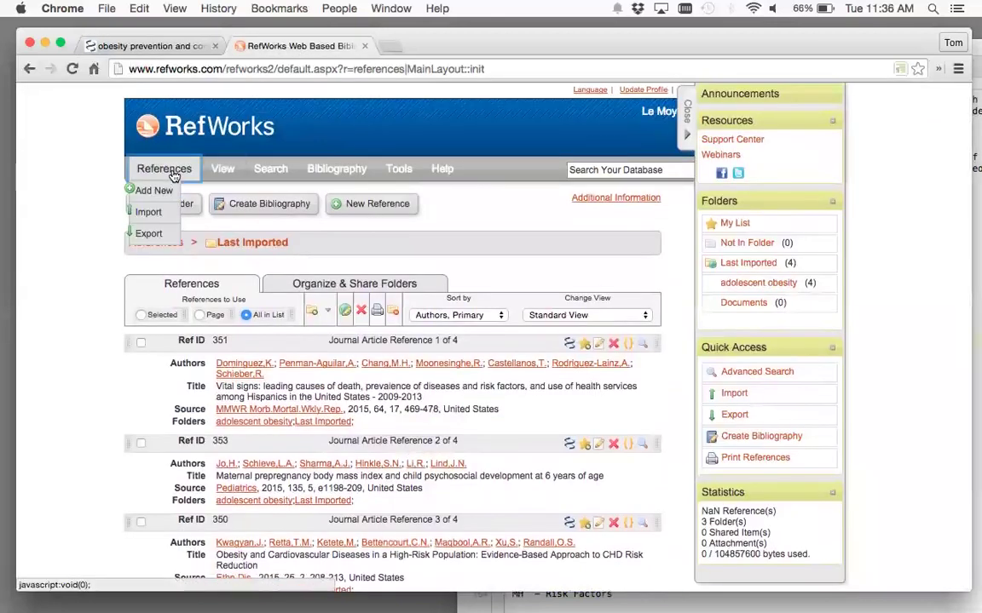
left_click(150, 210)
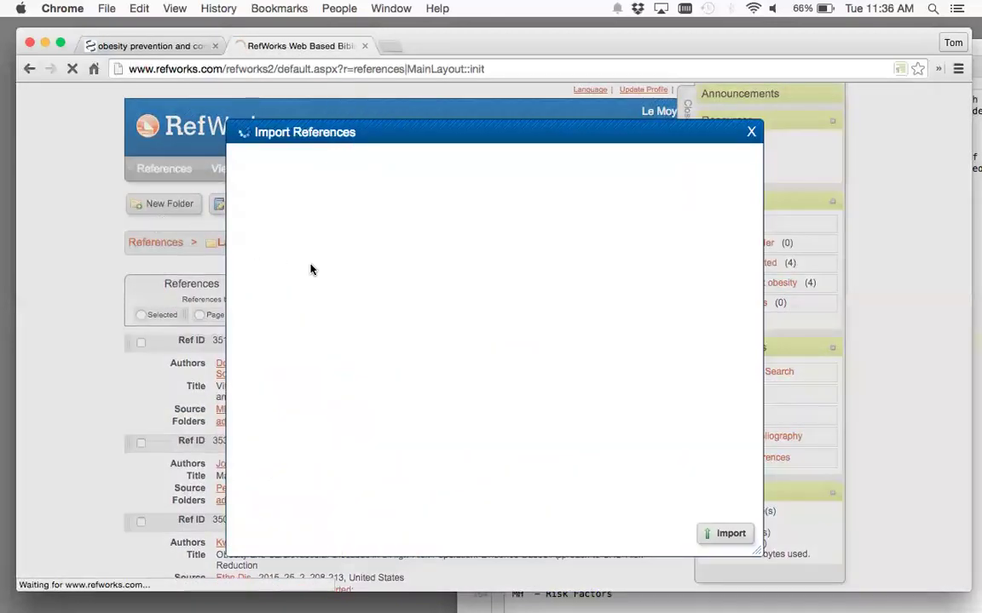